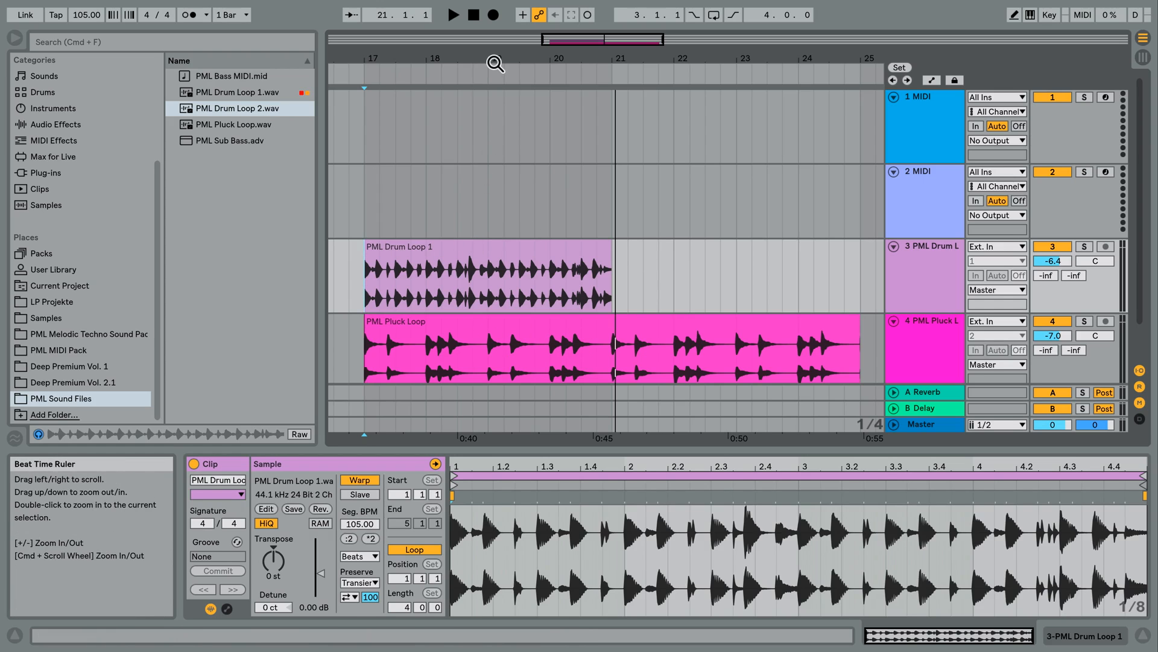
Extend the PML Drum Loop 1 clip to bar 25 so it spans the same length as the pluck loop.
left_click_drag(494, 61, 491, 62)
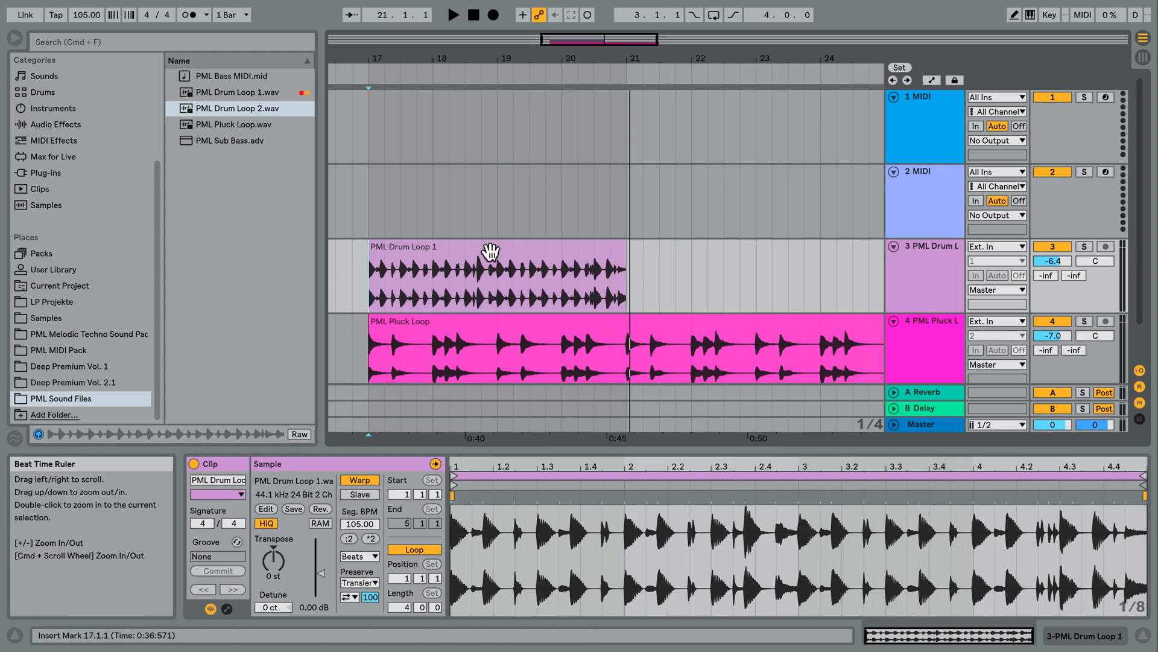
left_click_drag(592, 44, 589, 51)
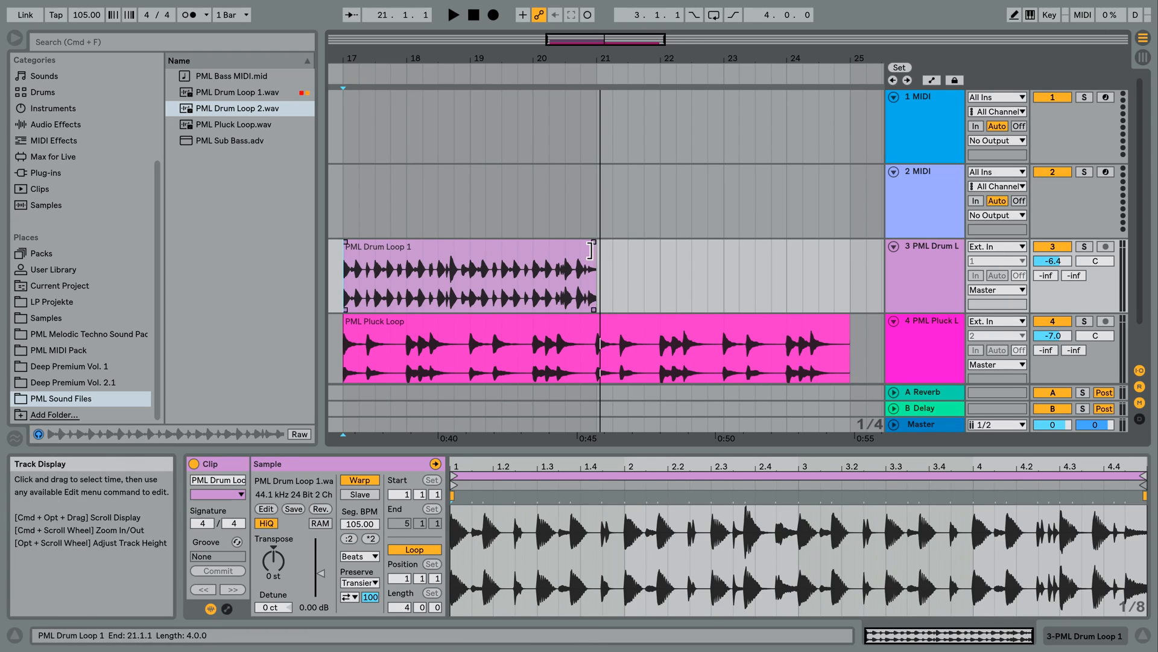
left_click(592, 251)
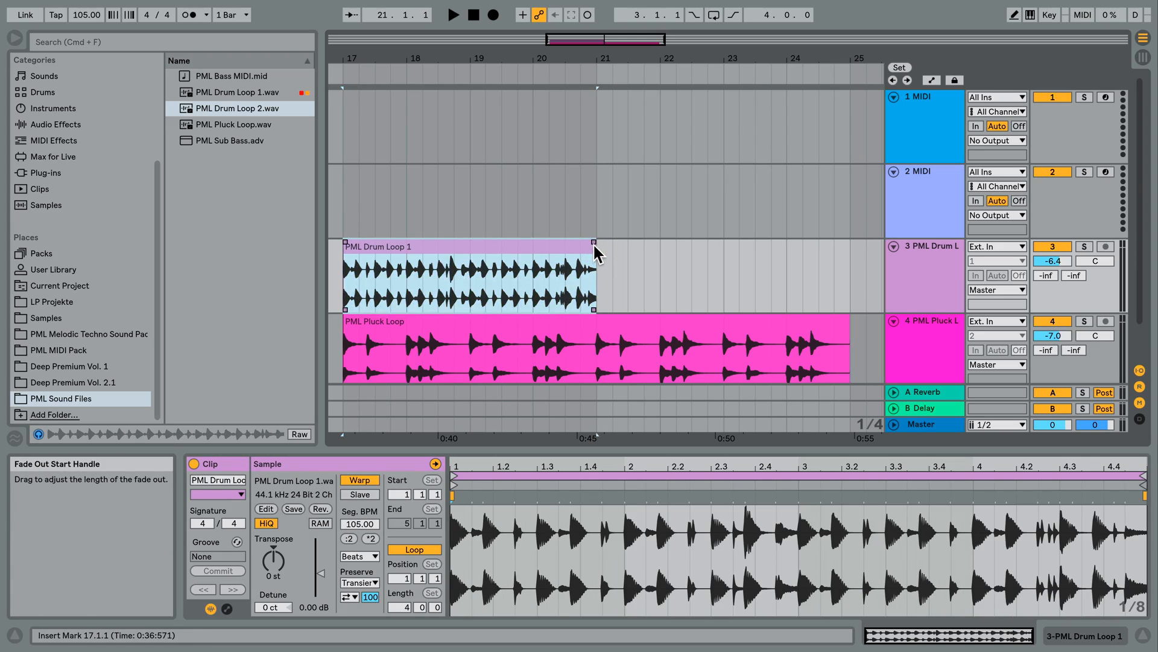
left_click_drag(592, 251, 844, 251)
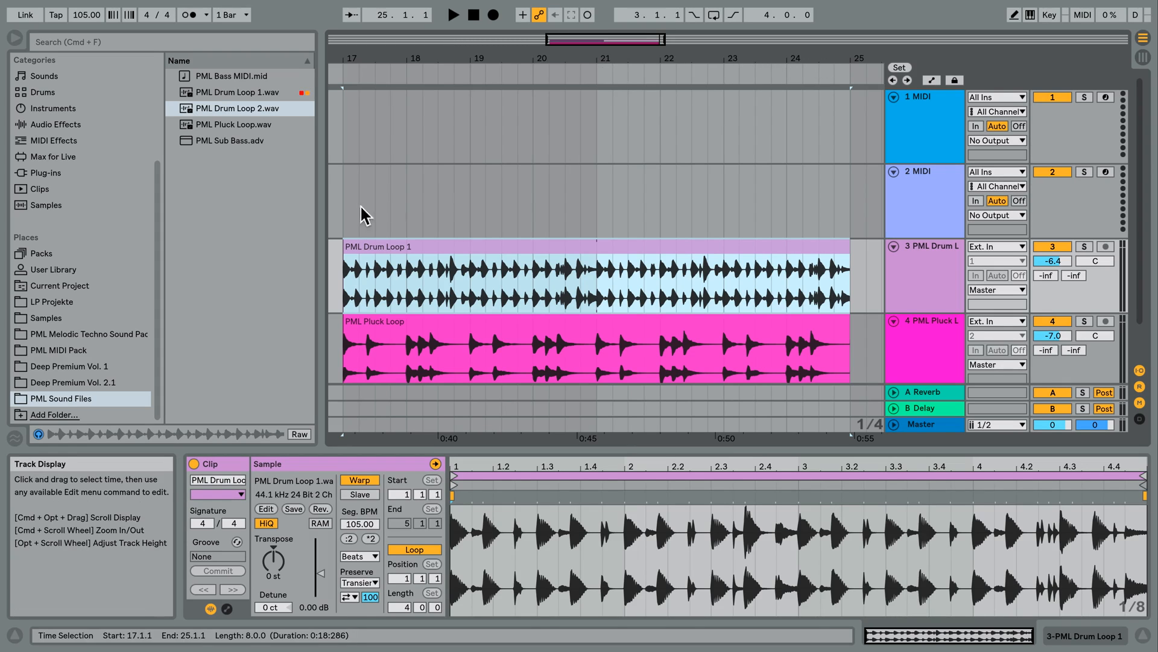
Play the arrangement from bar 17 to listen to the extended drum loop with the pluck, then stop playback.
left_click(342, 206)
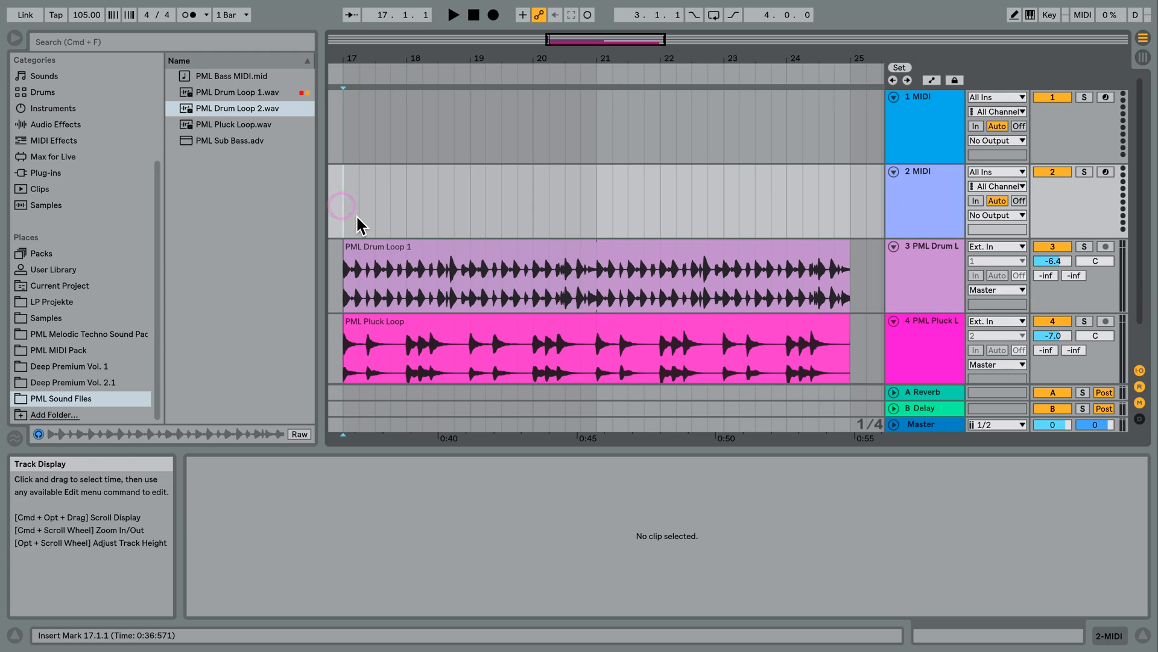
left_click(454, 15)
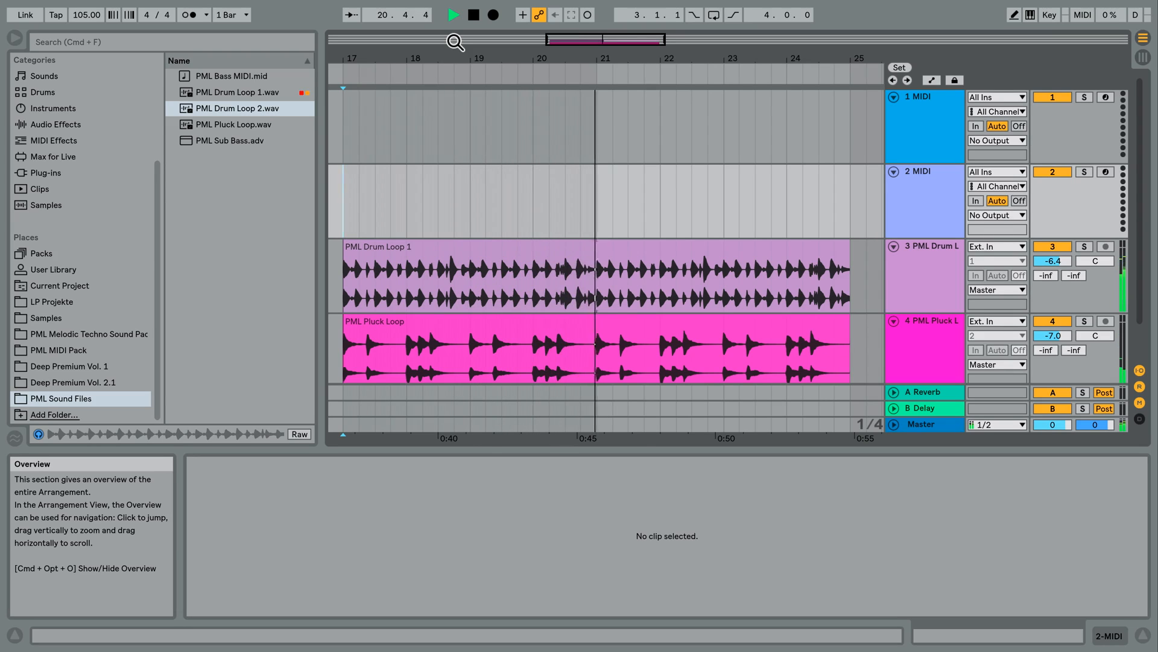
key("space")
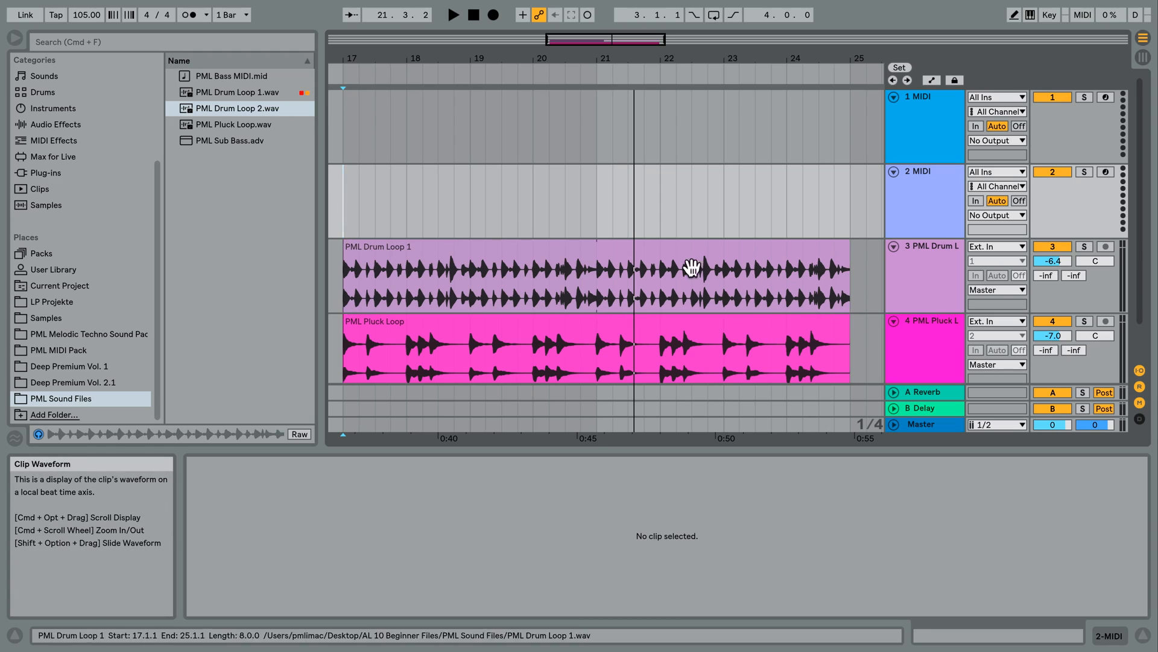
Place PML Drum Loop 2.wav on the drum track at bar 21 and listen to the arrangement from bar 17.
left_click_drag(205, 107, 601, 261)
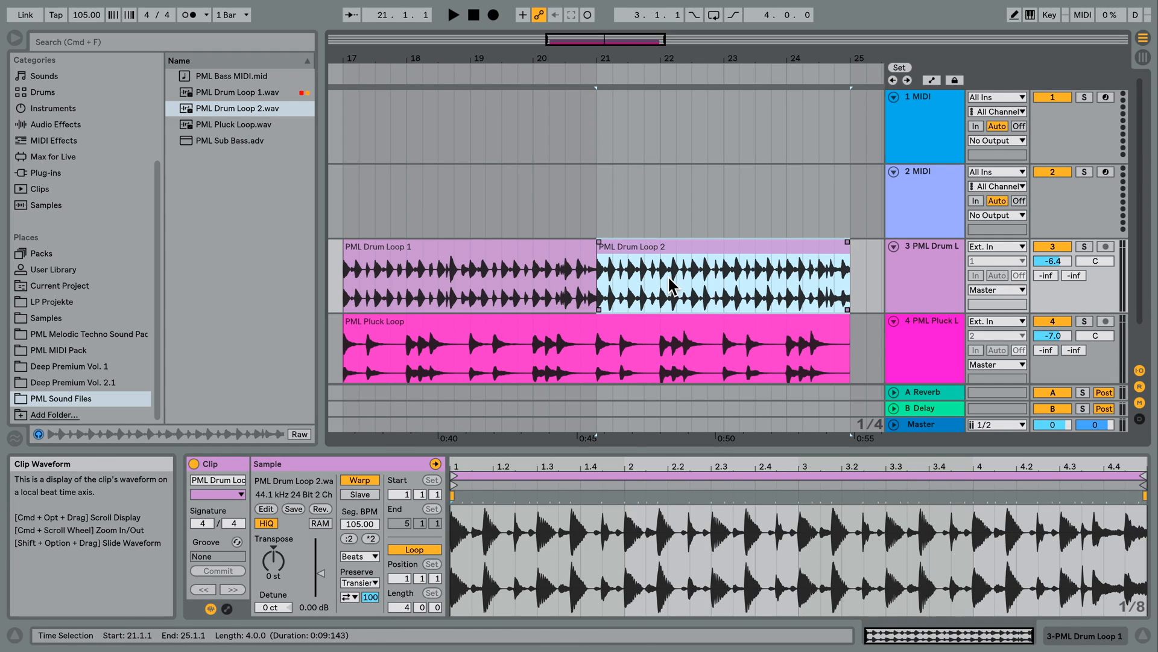
left_click(623, 204)
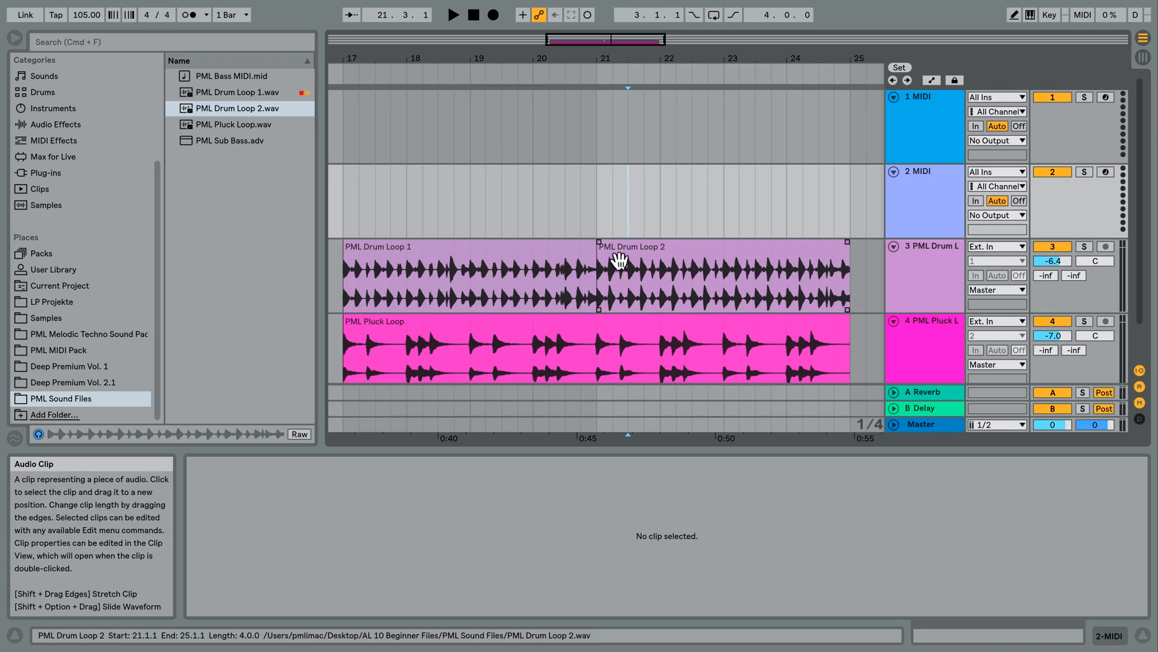
left_click(344, 199)
key("space")
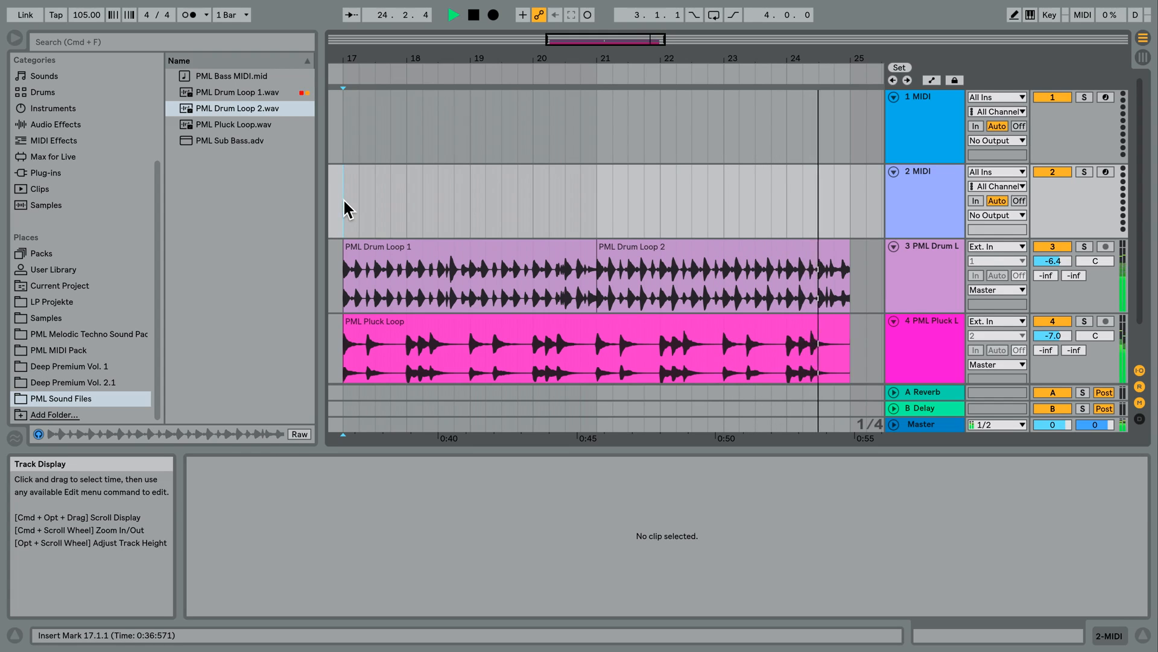
key("space")
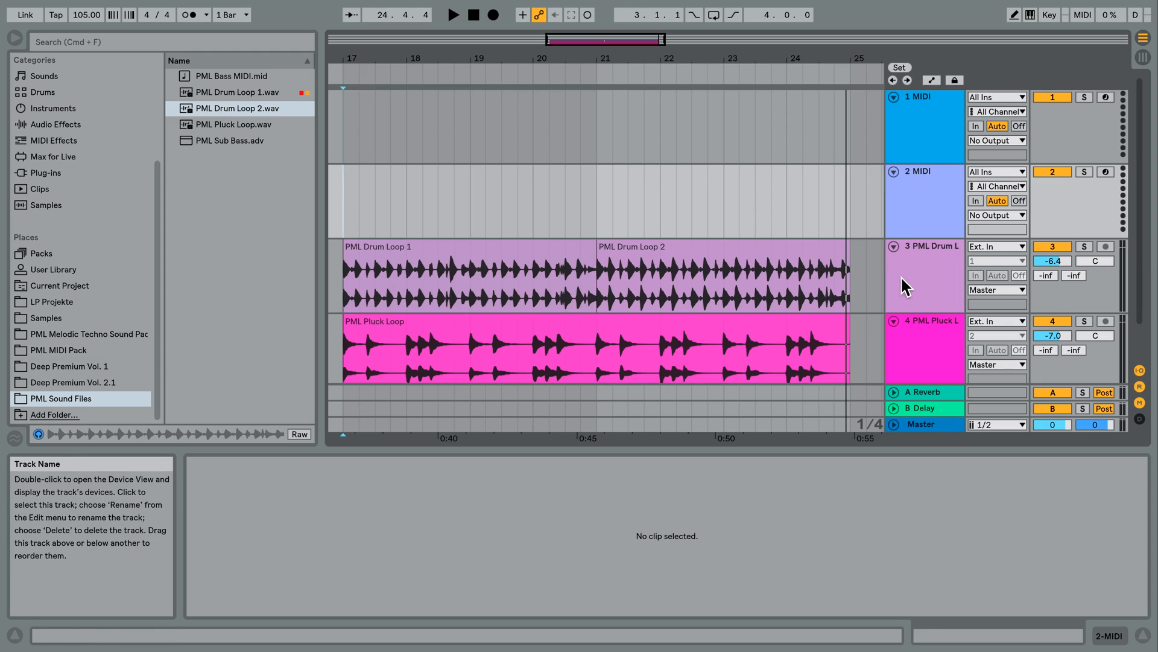
Import PML Bass MIDI.mid from PML Sound Files onto track 1 at bar 17, without its tempo and time signature data.
left_click(53, 400)
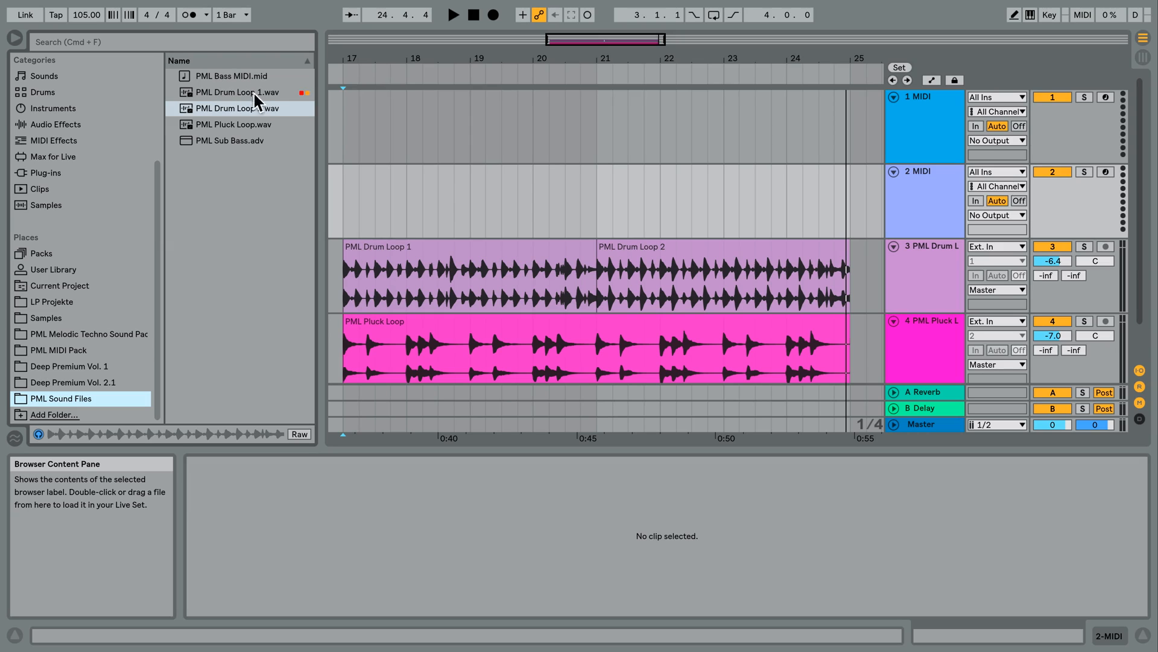
left_click(213, 75)
mouse_move(216, 77)
left_mouse_down()
mouse_move(368, 116)
mouse_move(350, 112)
left_mouse_up()
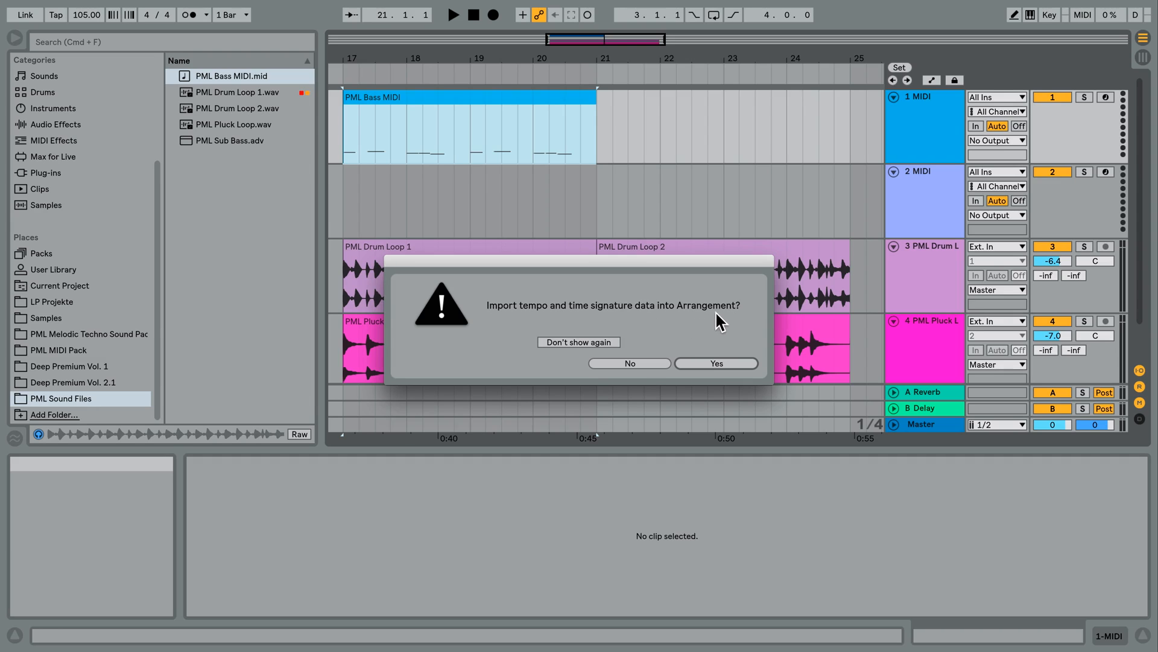
left_click(649, 362)
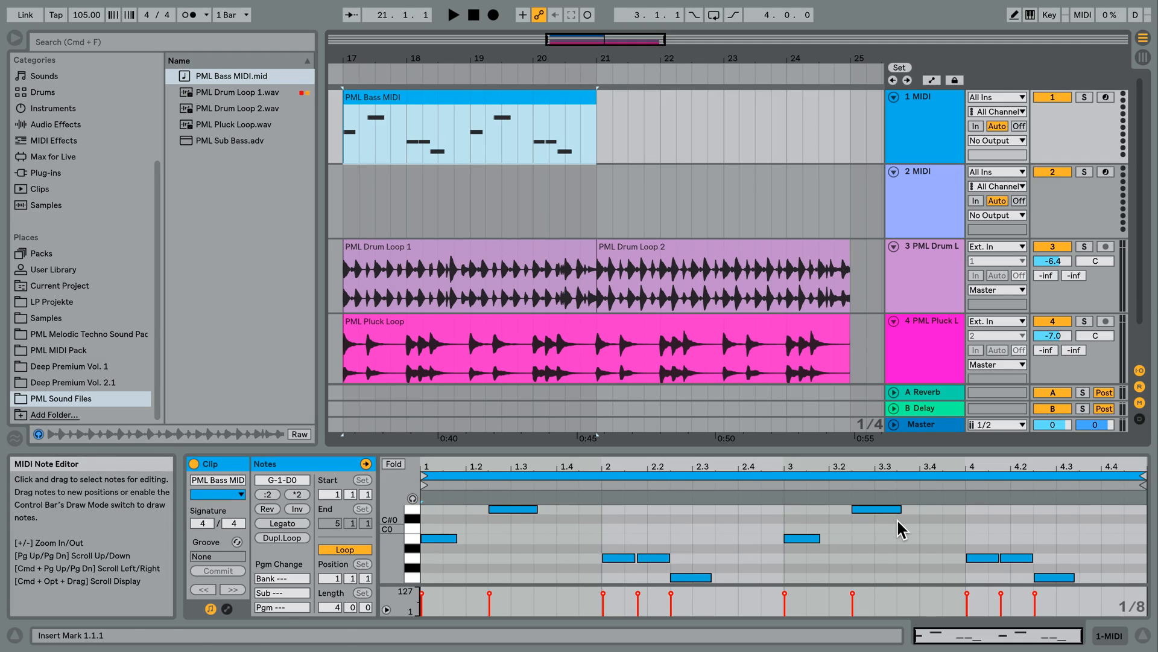
Play the arrangement from bar 17 to check how the bass MIDI track sounds, then stop playback.
left_click(359, 149)
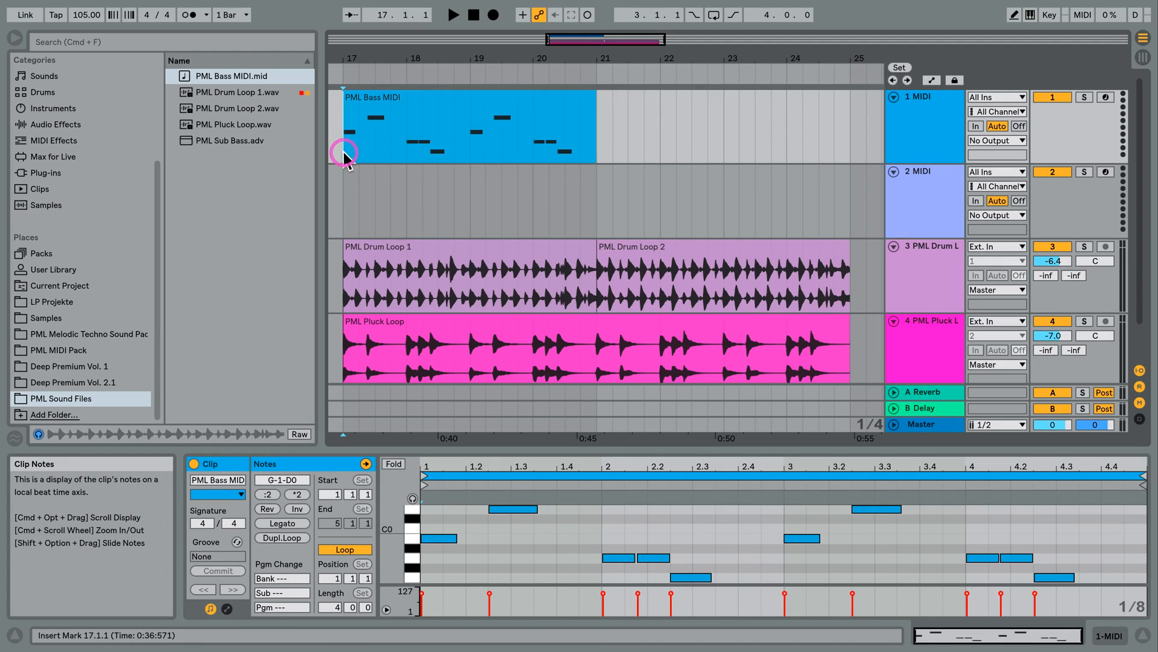
left_click(342, 175)
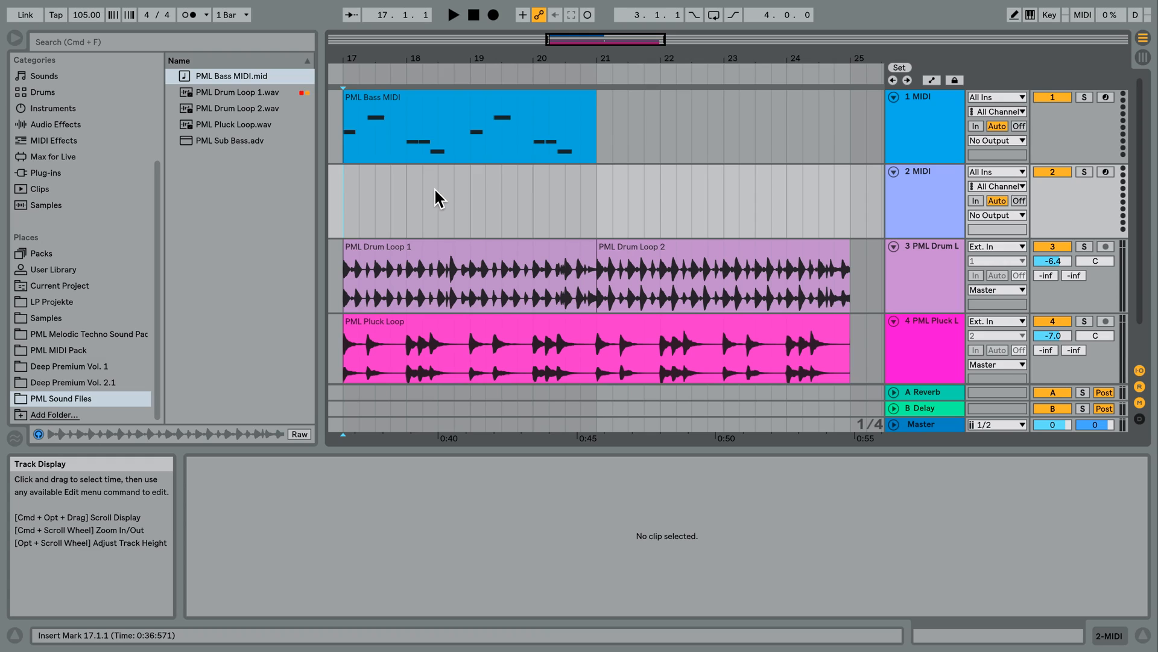
key("space")
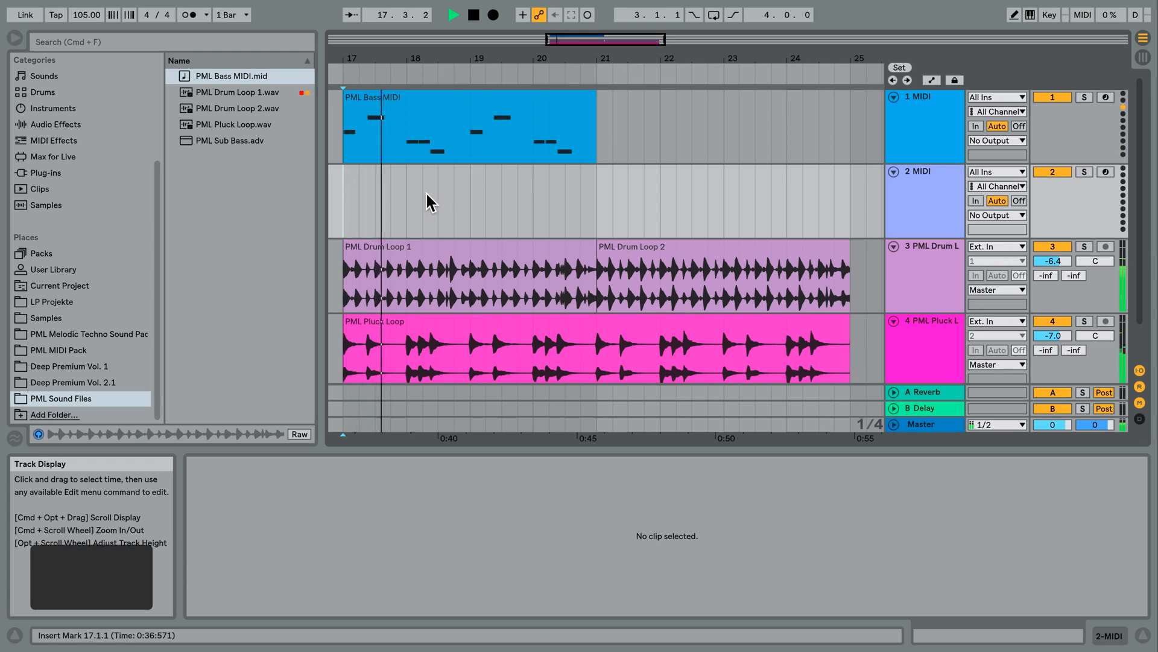
key("space")
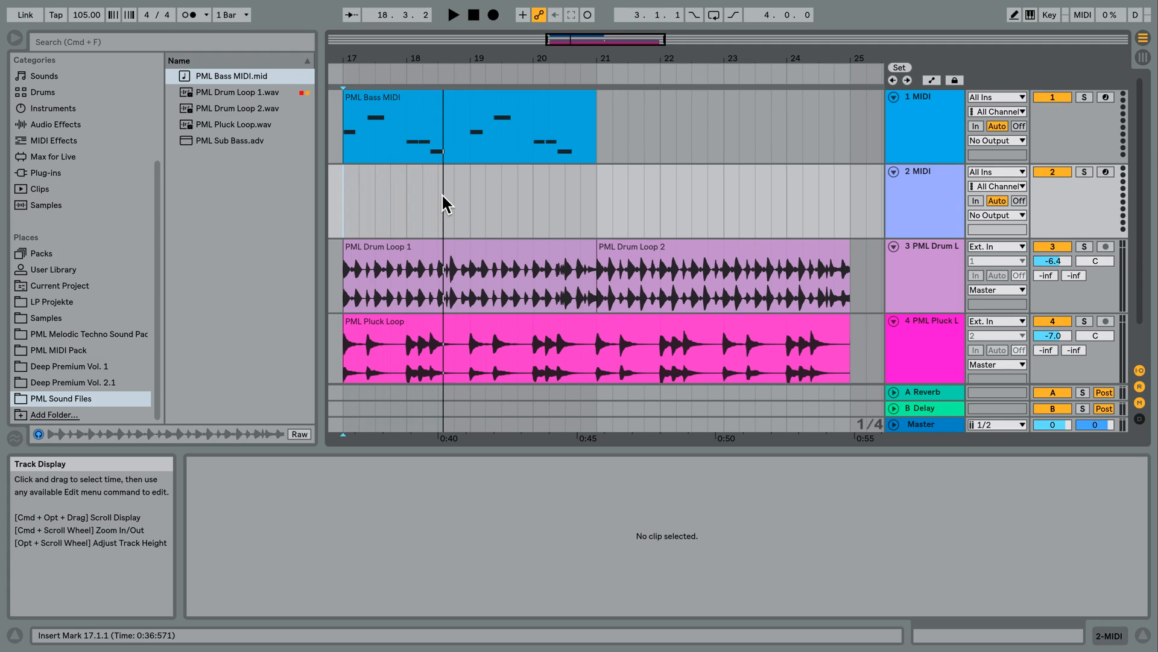
Open the PML Bass MIDI clip and examine its individual notes in the first two bars.
left_click(523, 117)
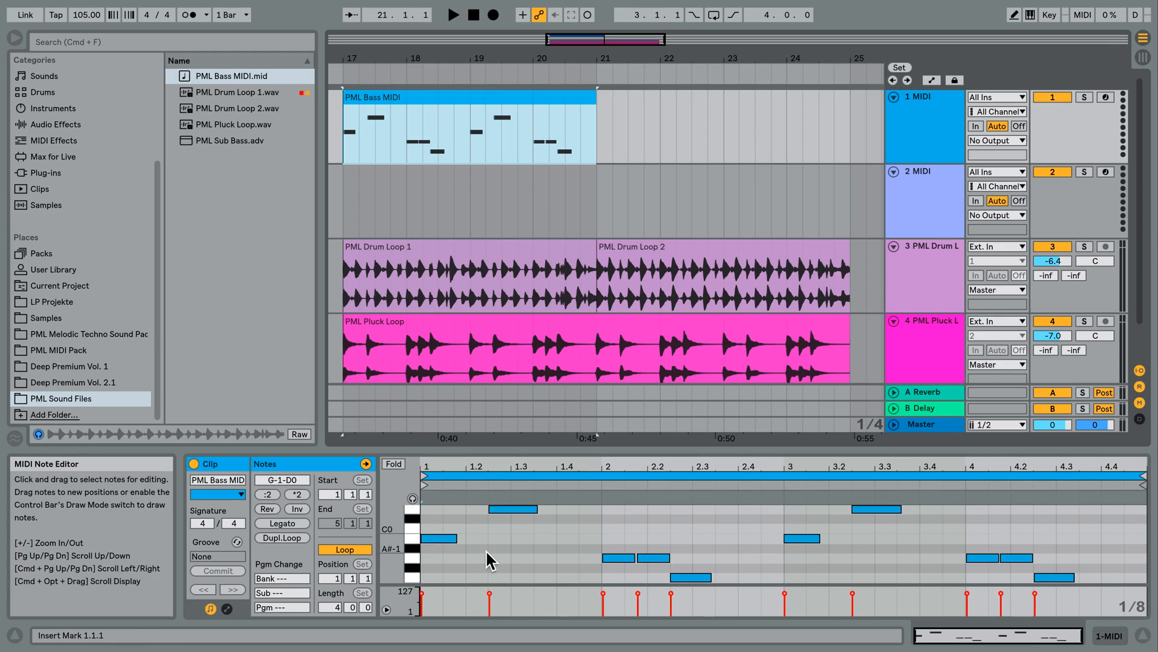
left_click(434, 534)
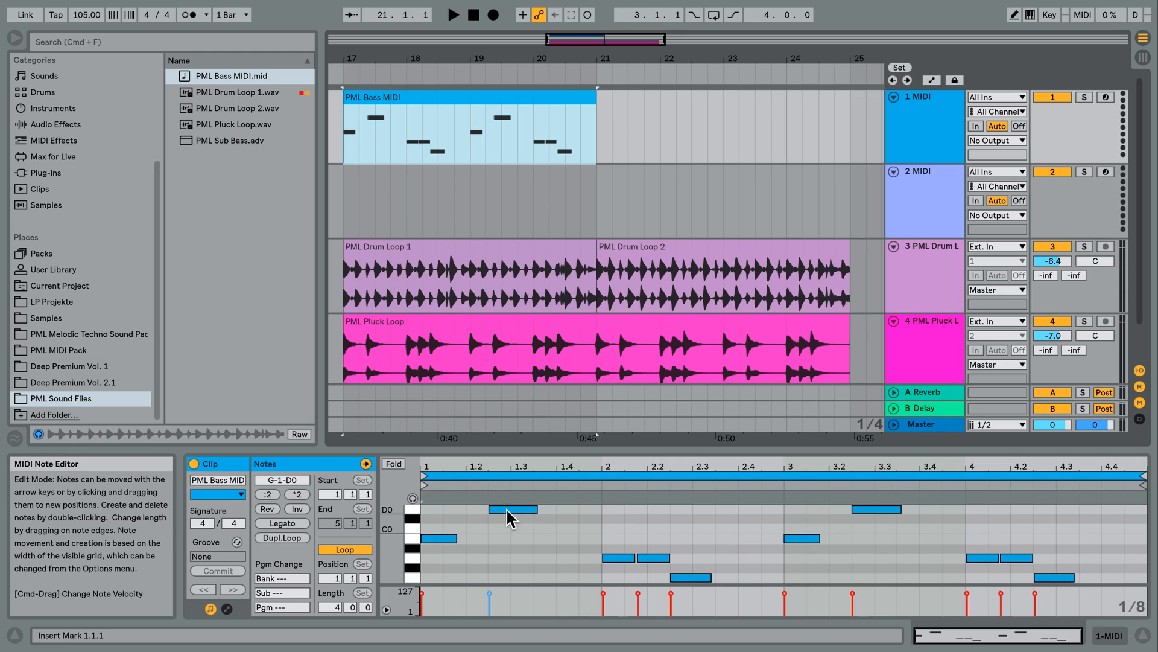
left_click(629, 556)
left_click(700, 578)
Load the Operator instrument onto the 1 MIDI track.
left_click(65, 110)
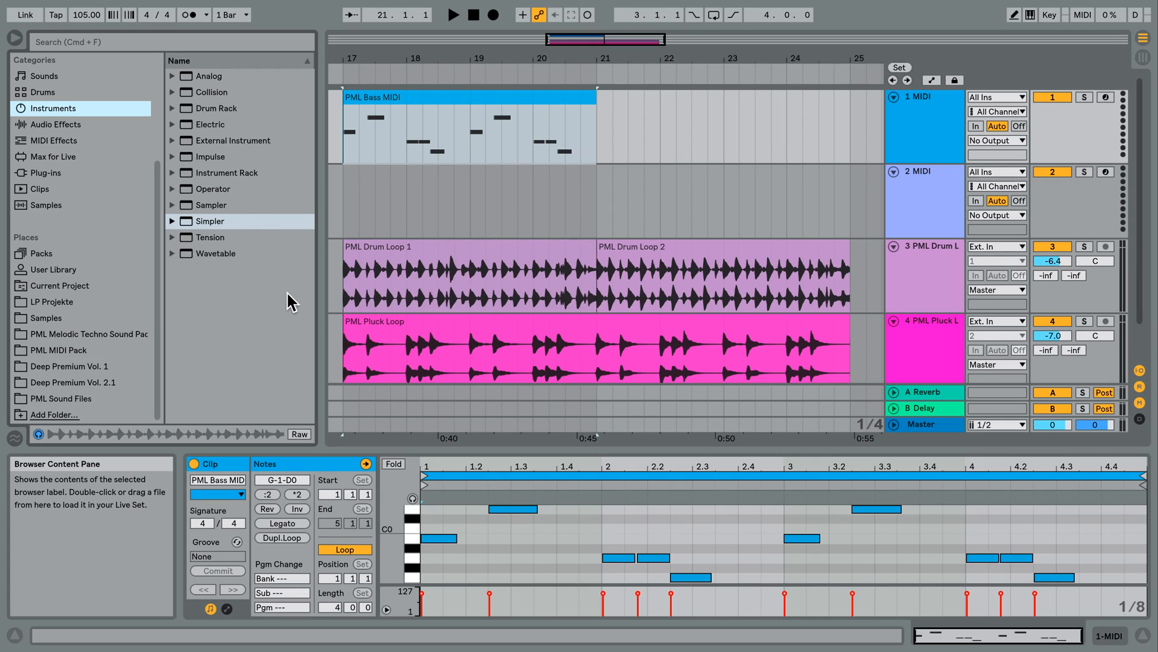
left_click(225, 189)
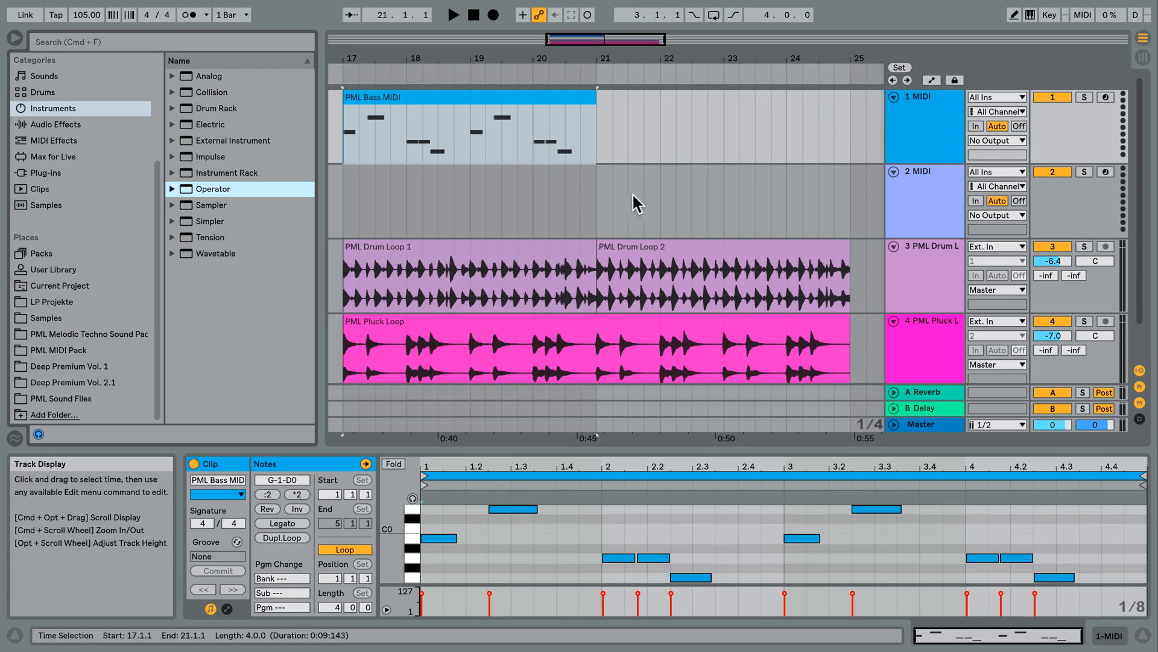
left_click_drag(200, 190, 342, 181)
left_click_drag(784, 156, 901, 112)
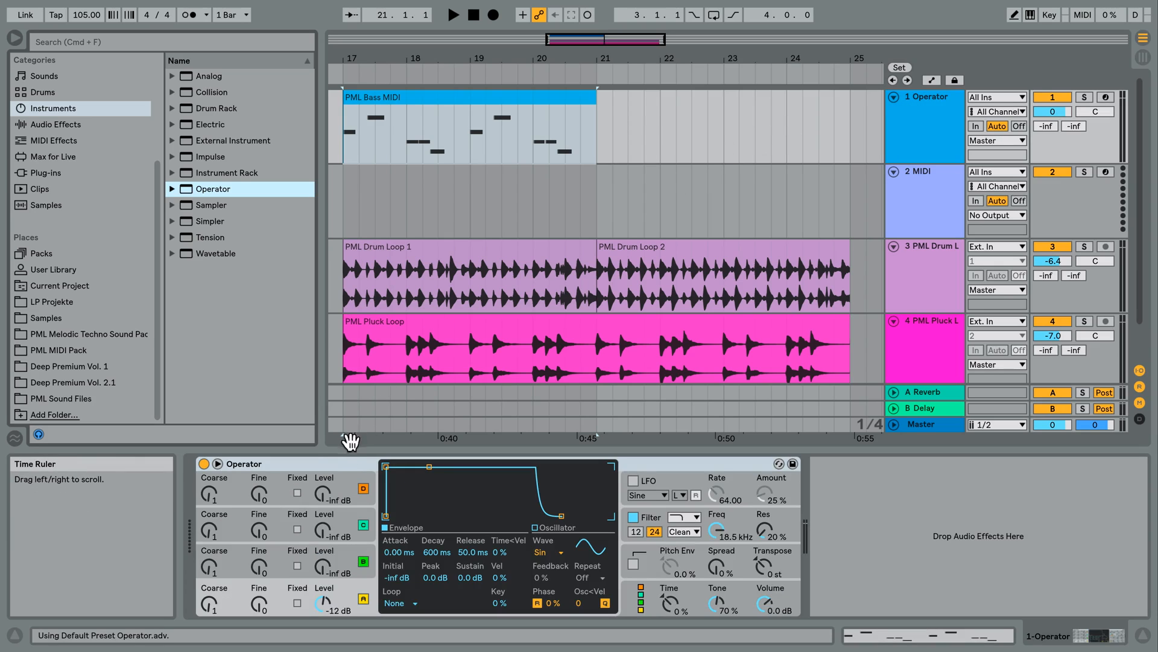
Delete the Operator device from track 1.
left_click(335, 462)
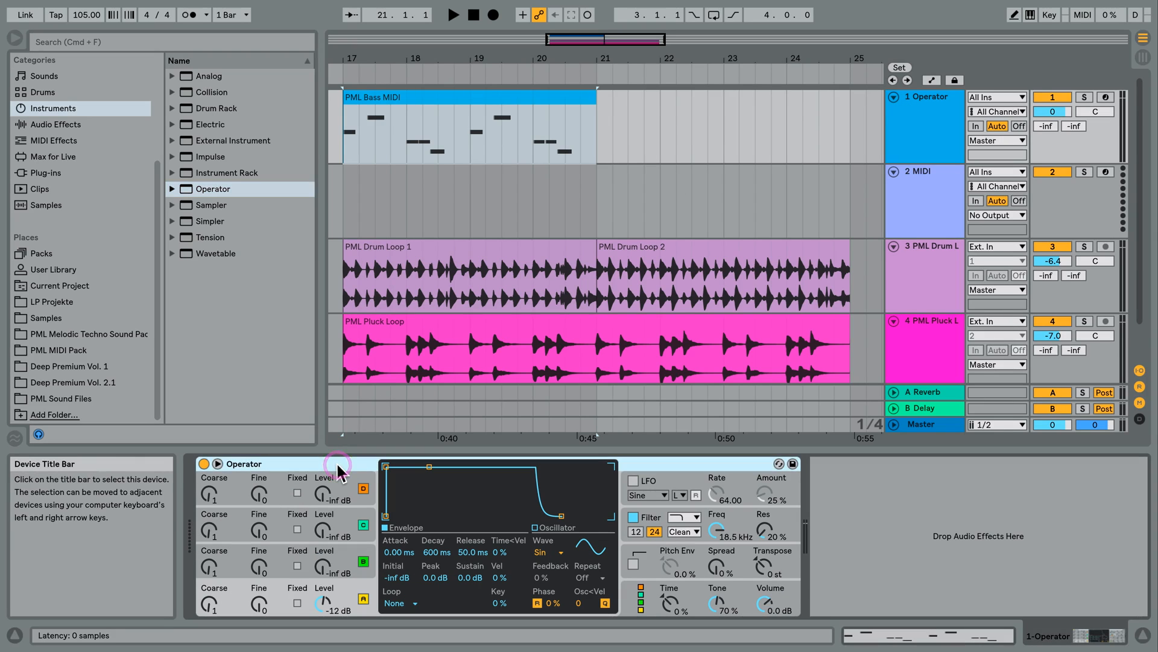
right_click(337, 466)
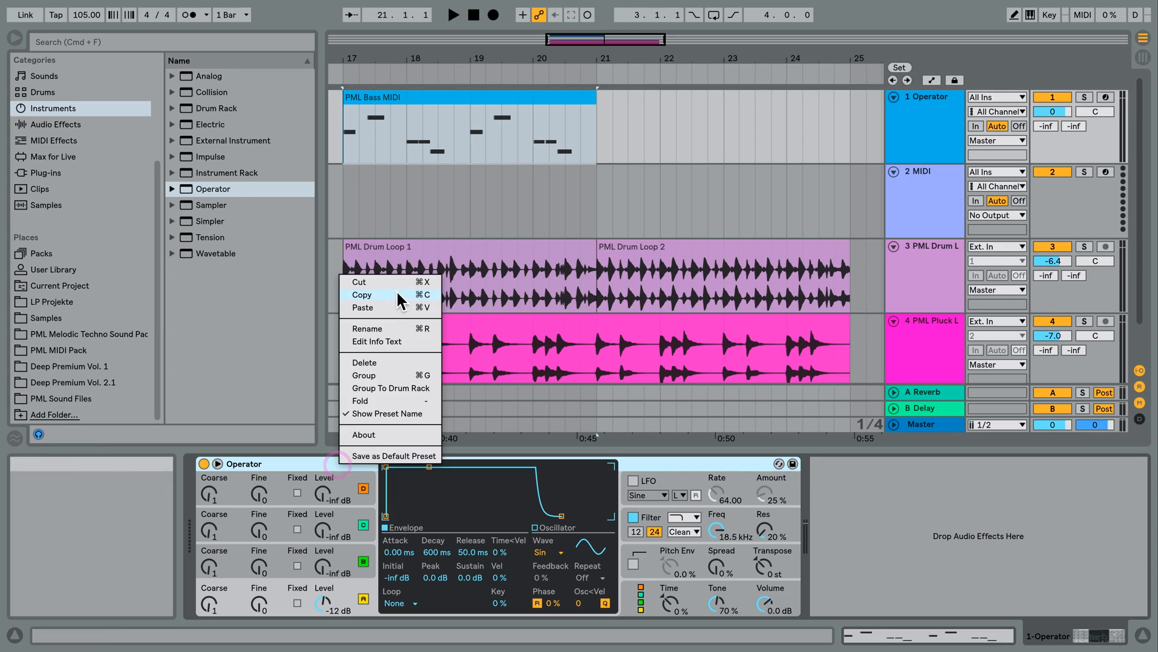
left_click(380, 363)
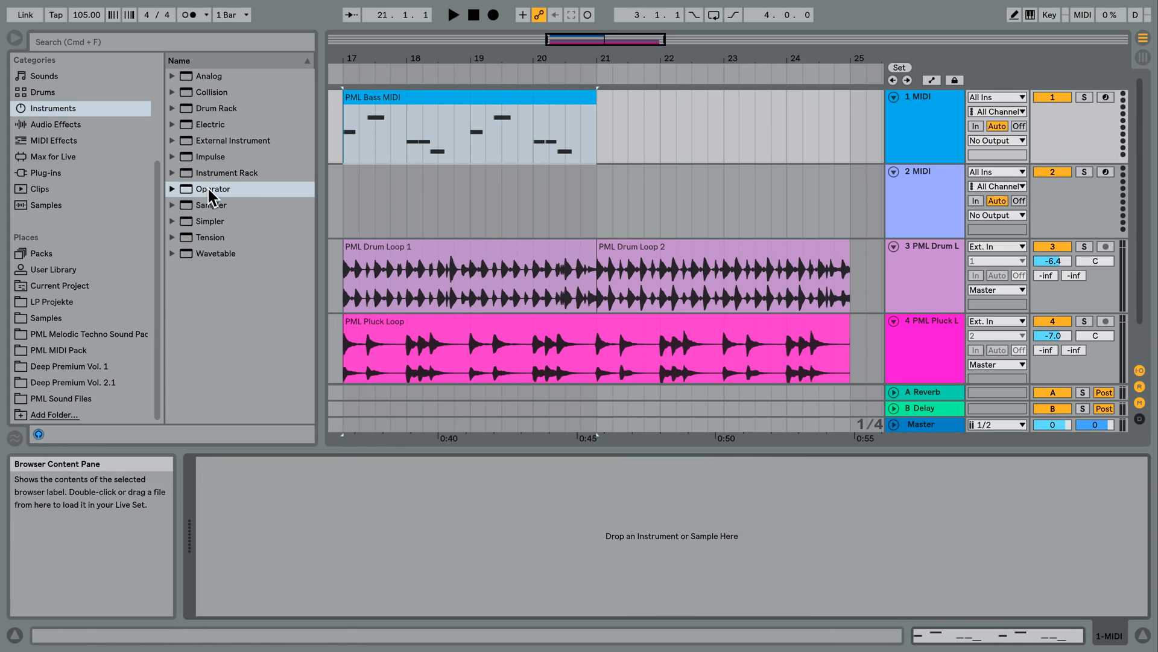
Select the 1 MIDI track, load Operator onto it again and show its device view.
left_click(908, 127)
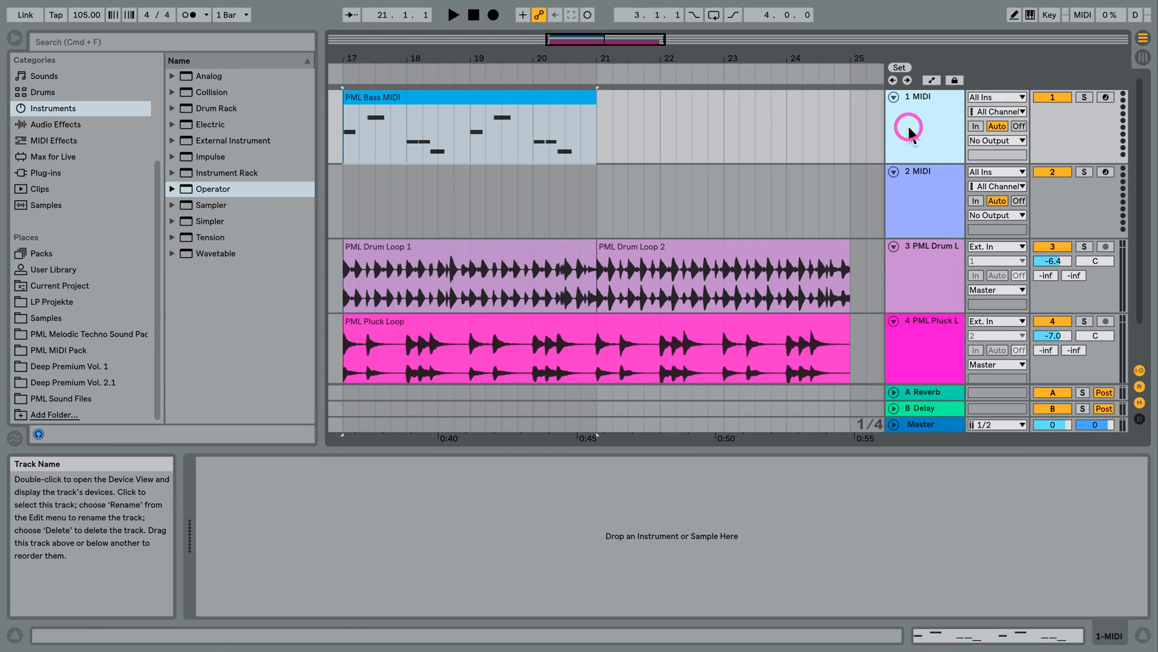
double_click(215, 190)
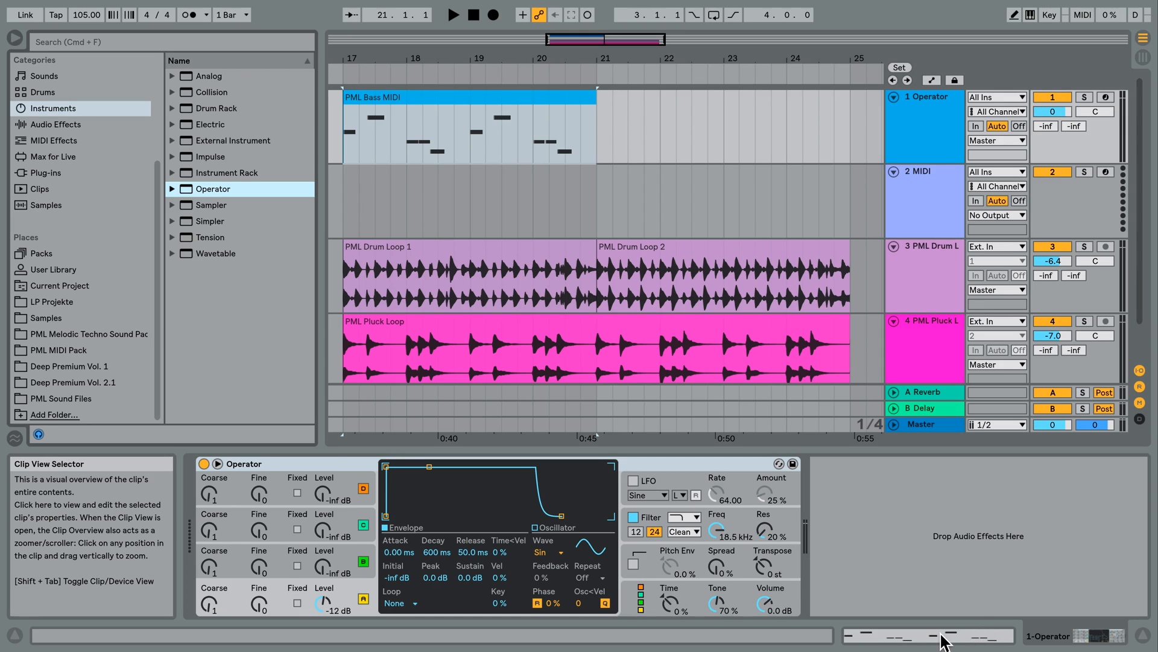
left_click(1049, 640)
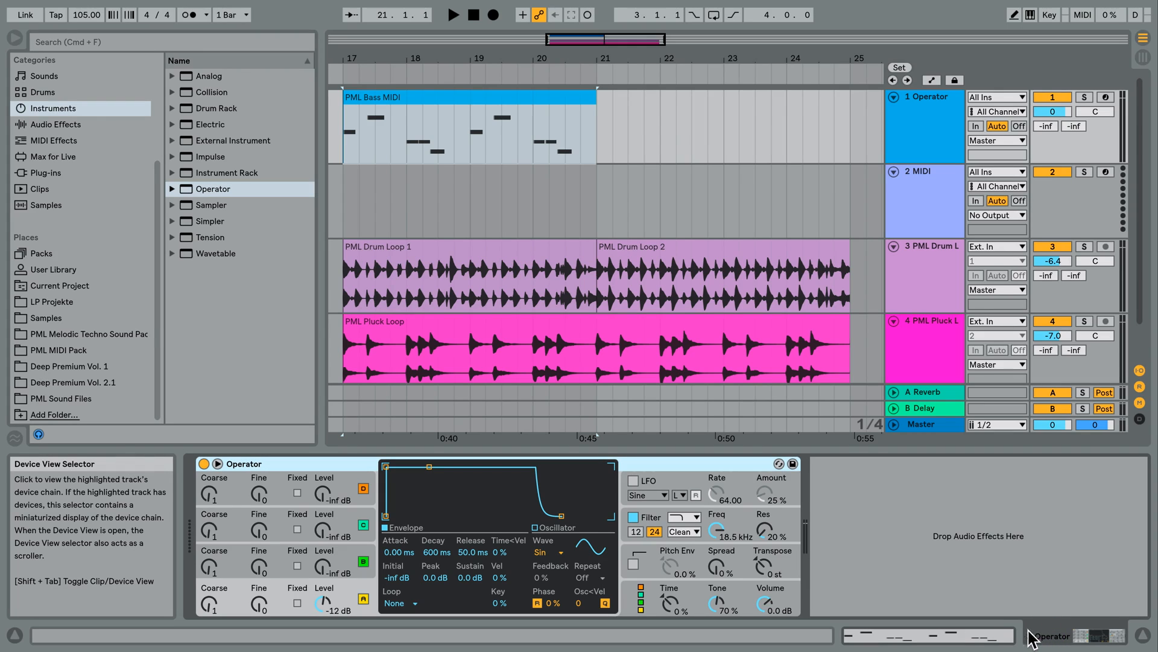
Show the bass clip's notes in an enlarged note editor, zoomed in around C0 until the pitch names are readable.
left_click(969, 638)
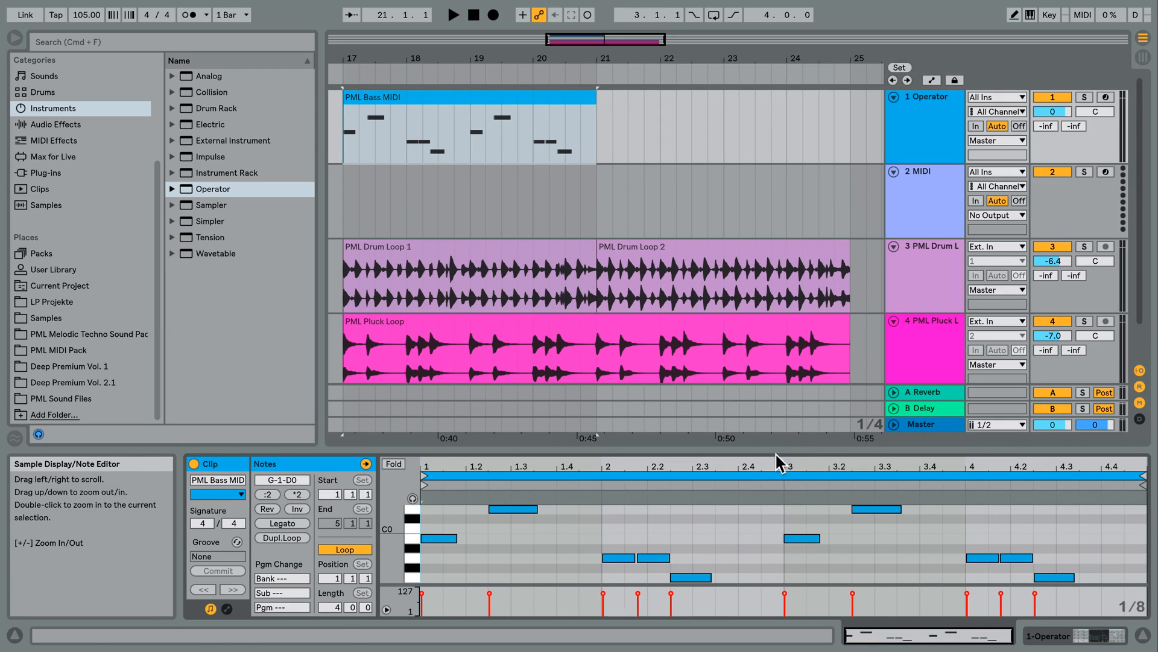
left_click_drag(783, 447, 773, 225)
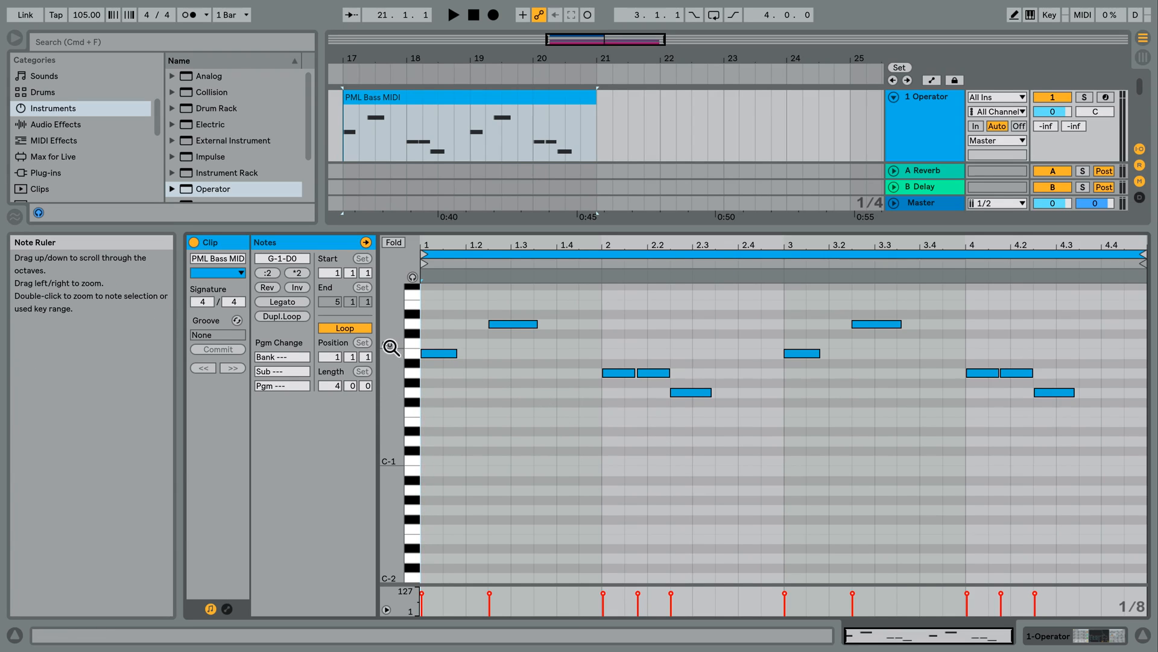
left_click_drag(389, 357, 390, 324)
left_click_drag(390, 460, 389, 458)
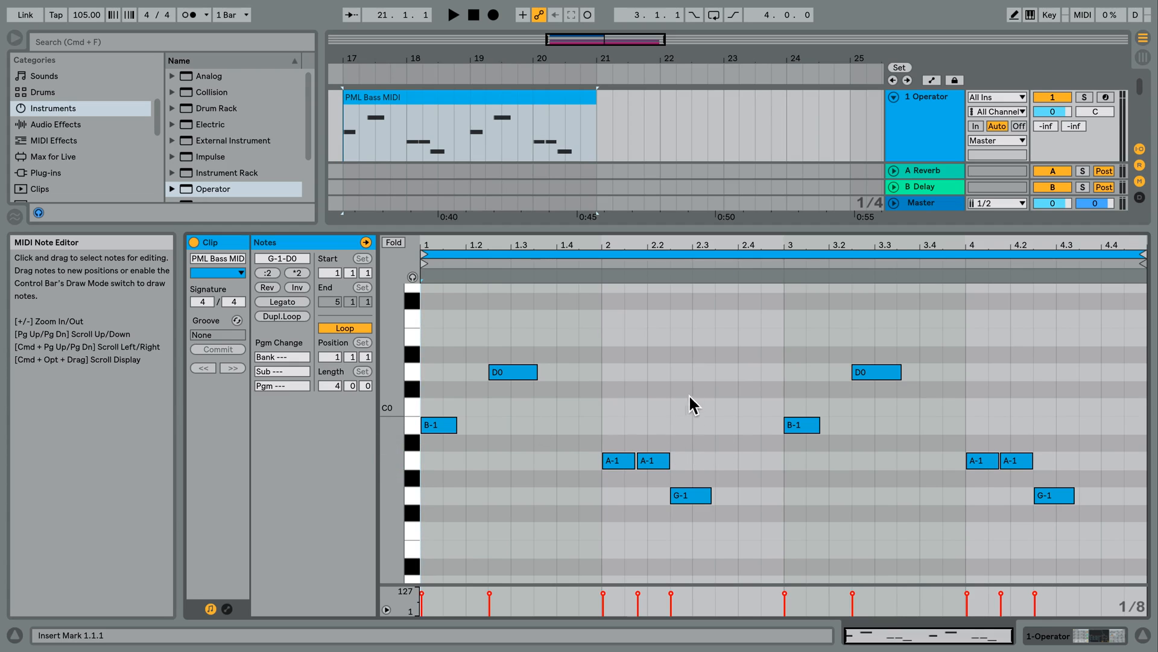
Add two short C0 notes side by side between 1.4 and 2 in the bass clip.
double_click(563, 406)
left_click(599, 406)
double_click(590, 407)
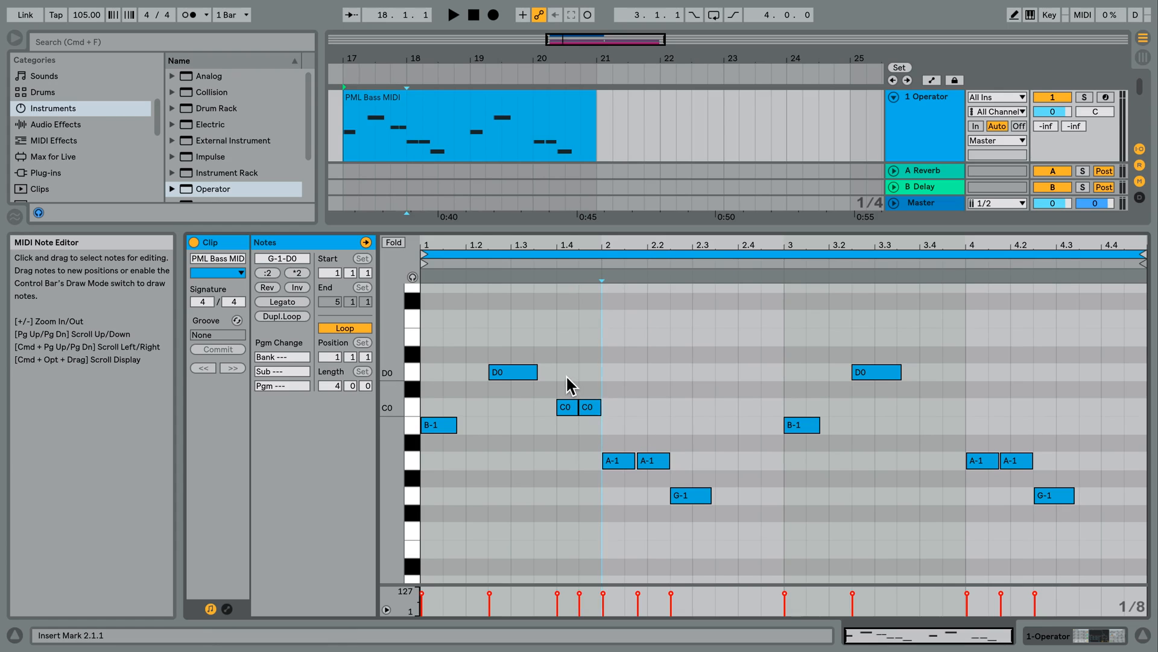
Delete the two added C0 notes and shrink the note editor so all tracks show again.
left_click_drag(550, 378, 613, 429)
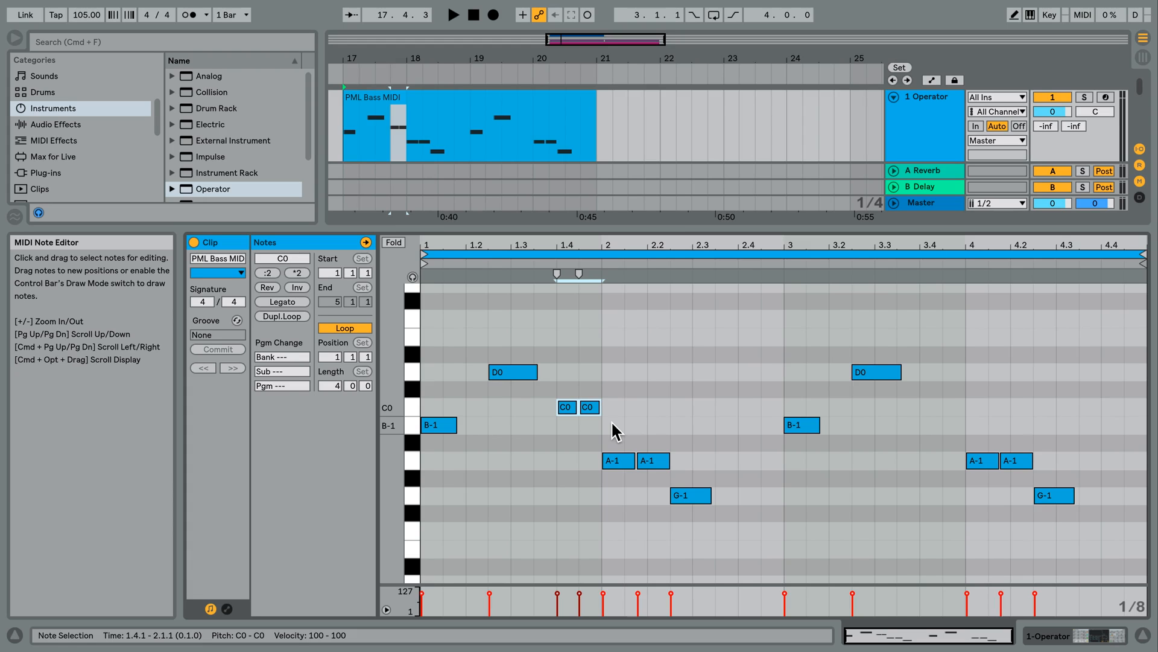
key("Delete")
left_click_drag(703, 225, 706, 466)
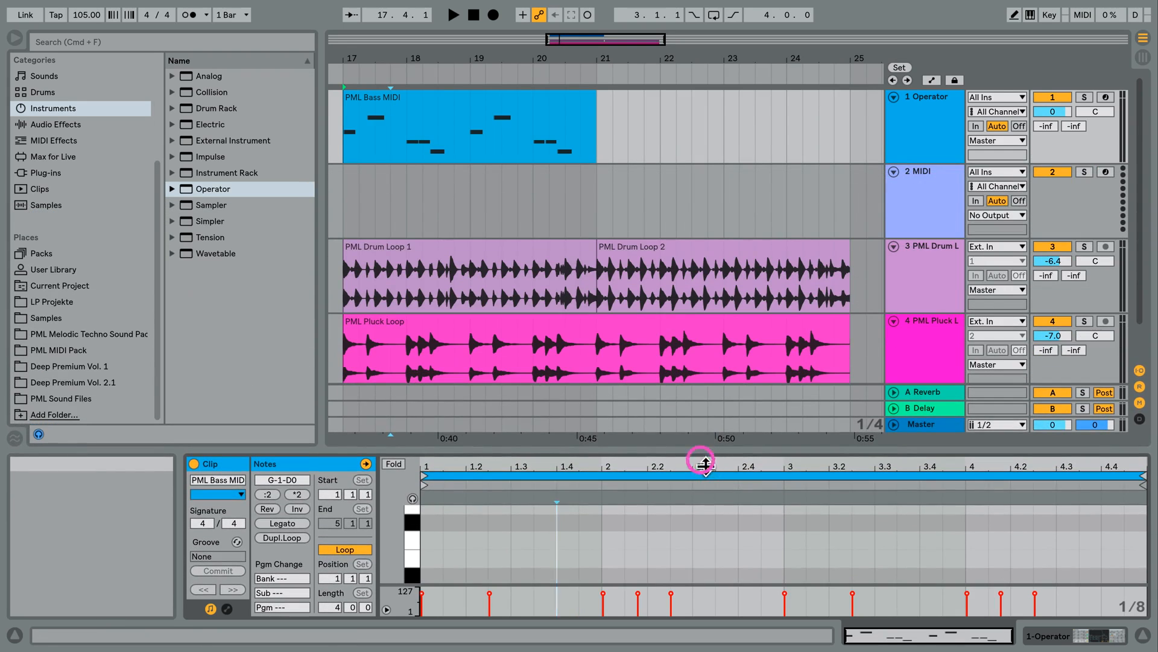
Show the Operator device on the bass track and play back the arrangement from bar 17 to hear its default sound.
left_click(1098, 638)
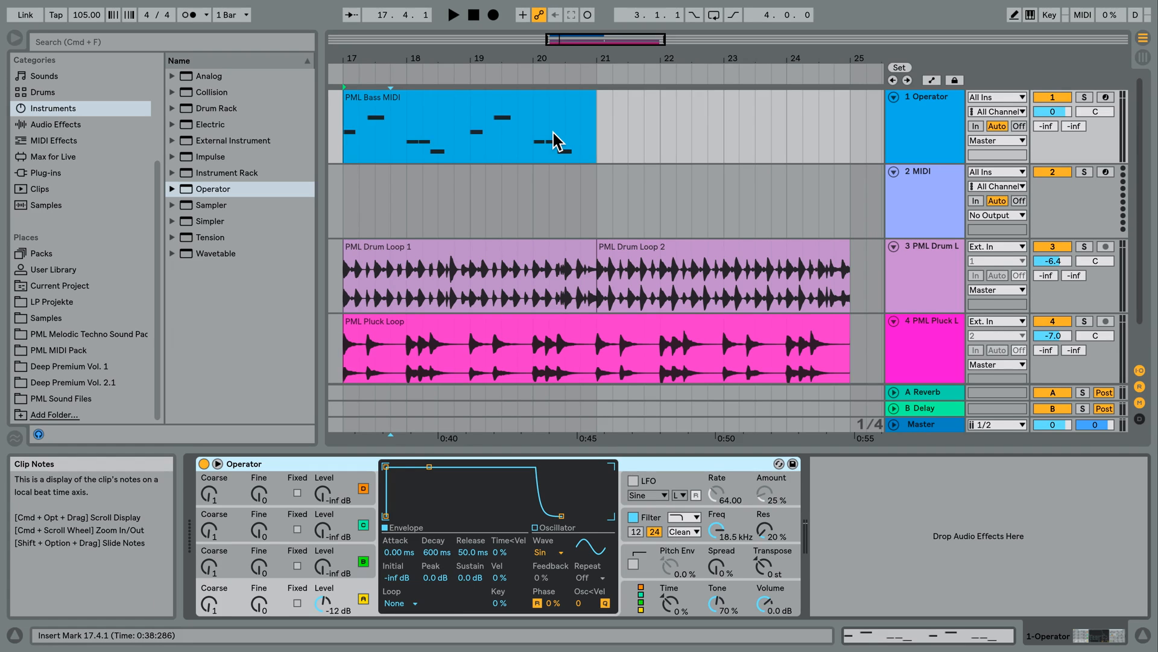
key("space")
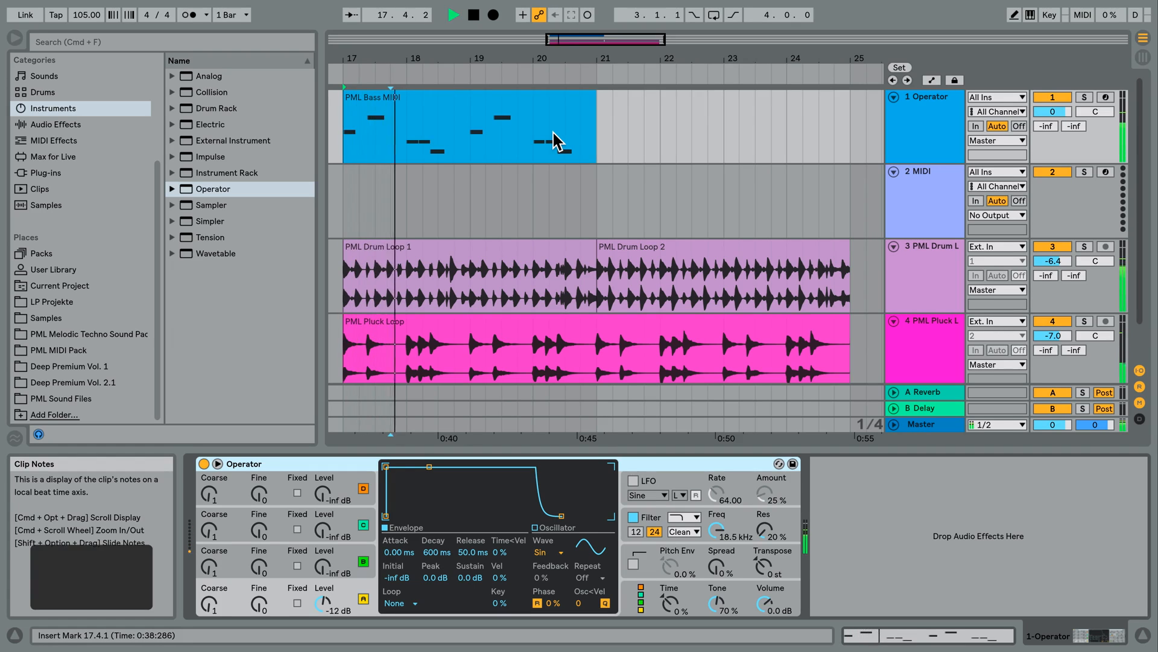
key("space")
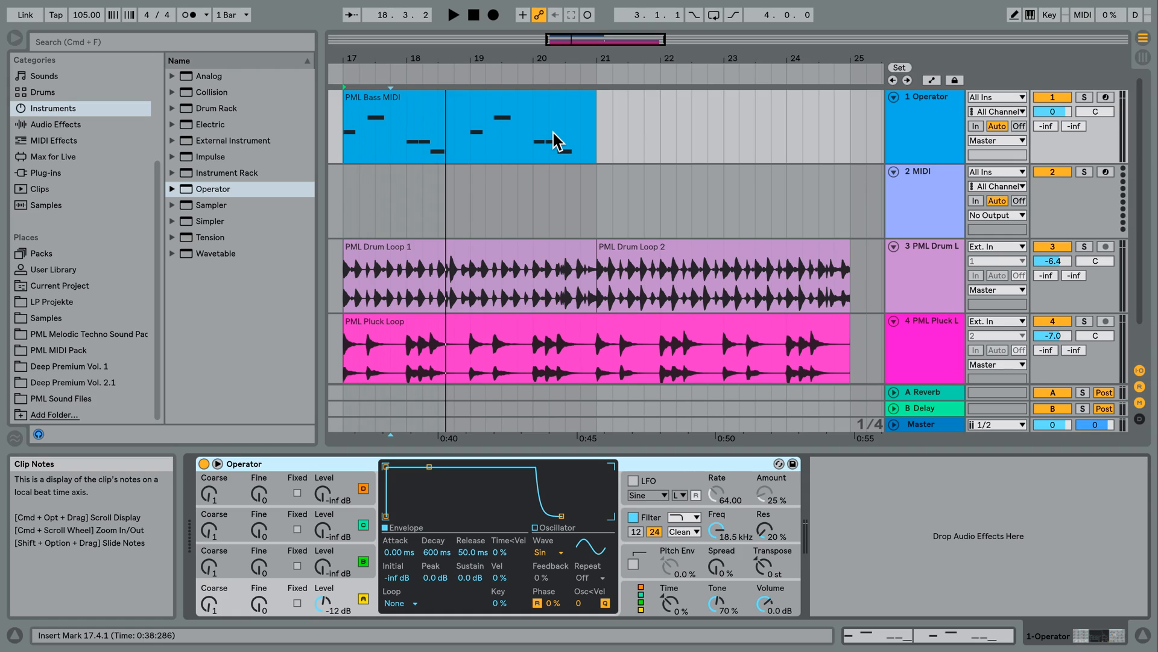
Browse Operator's Bass presets and preview Bass Face.adv.
left_click(172, 189)
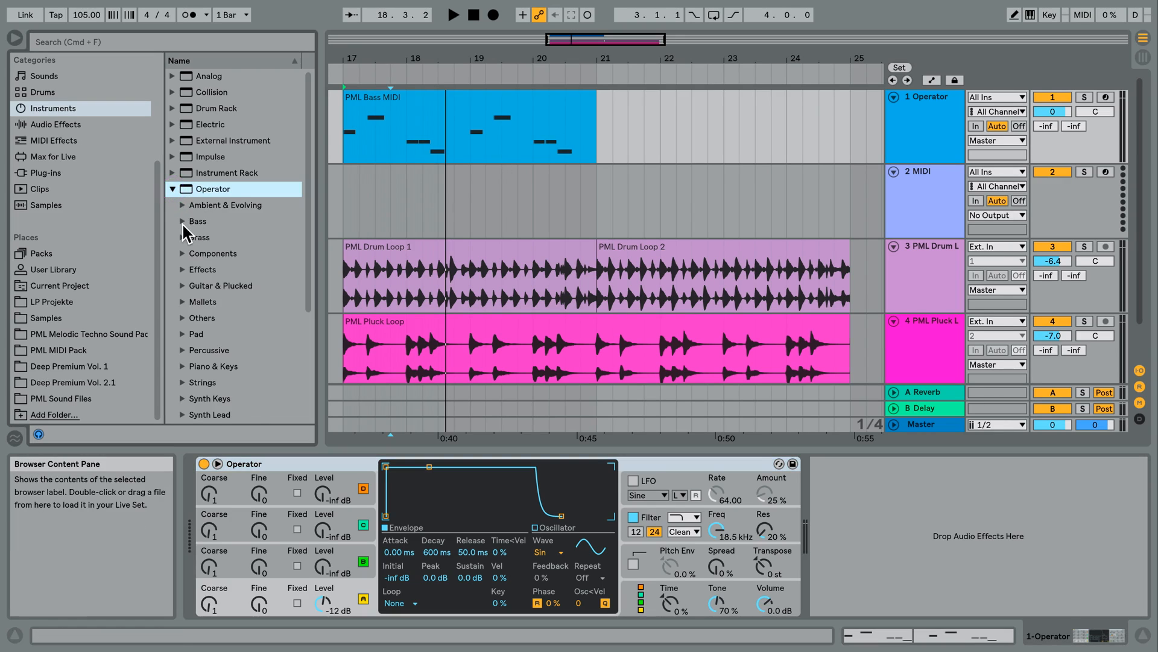
left_click(182, 223)
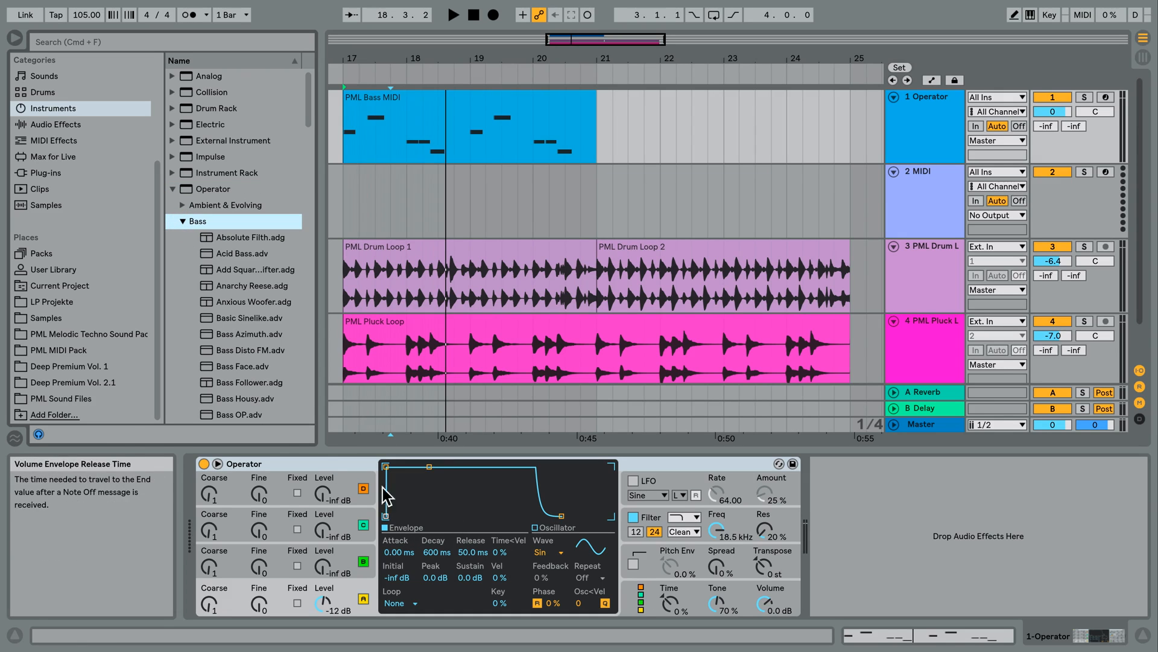
left_click(229, 365)
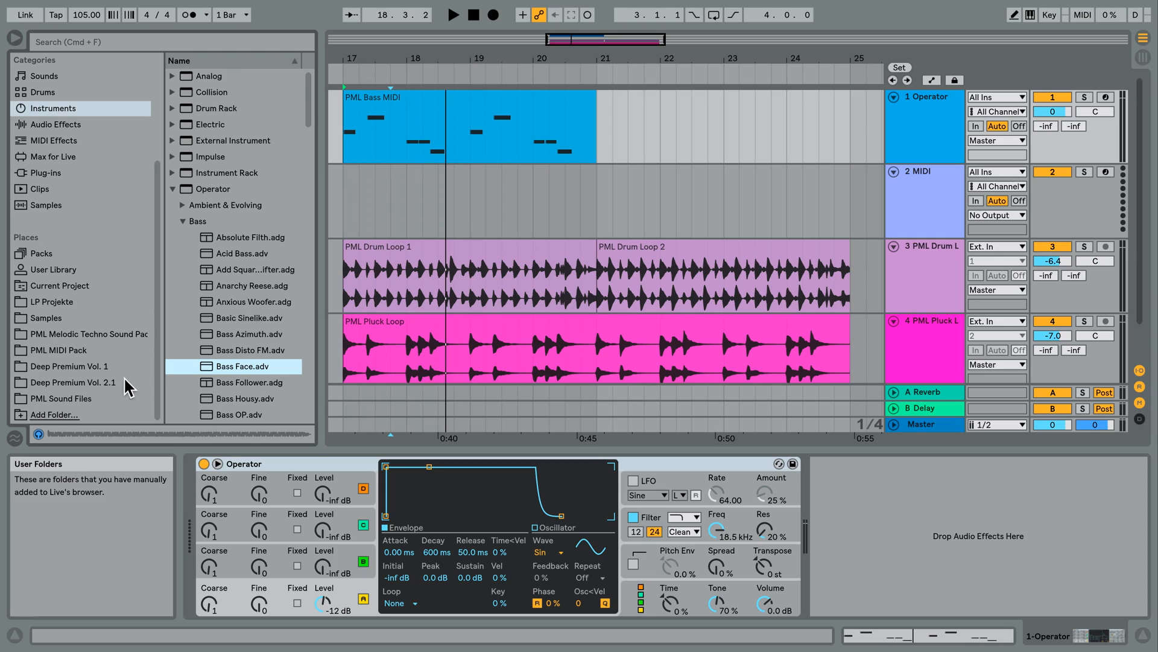
Load the PML Sub Bass.adv preset from the PML Sound Files folder onto the bass track in place of the default Operator and audition it.
left_click(157, 375)
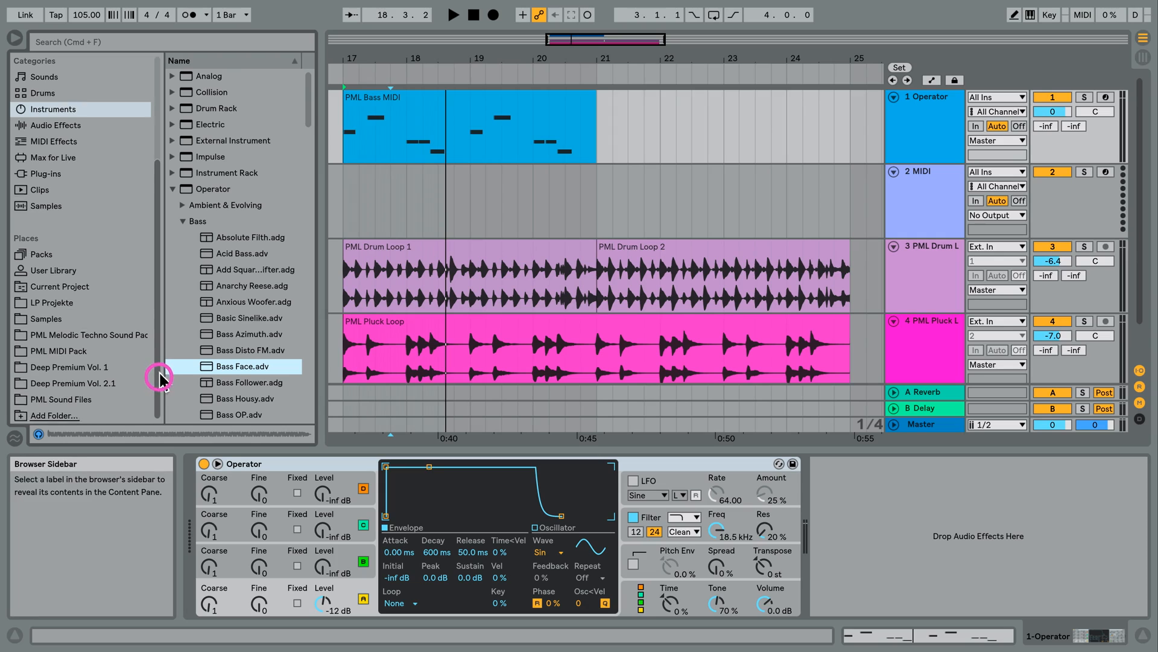
left_click(72, 398)
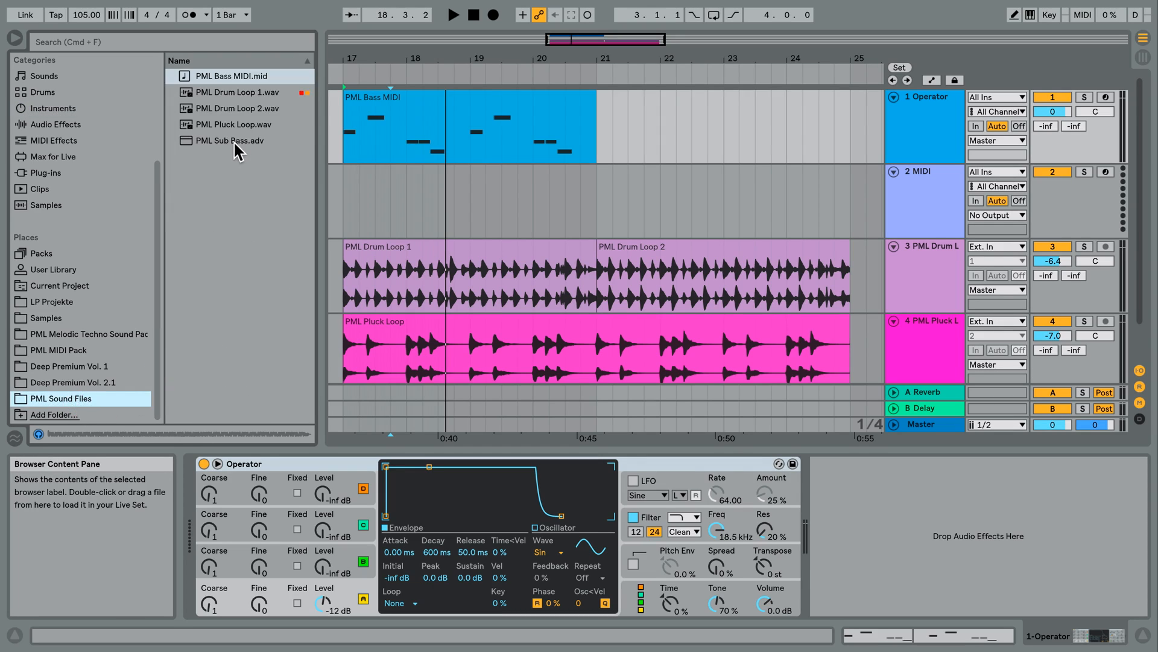
left_click_drag(236, 141, 274, 499)
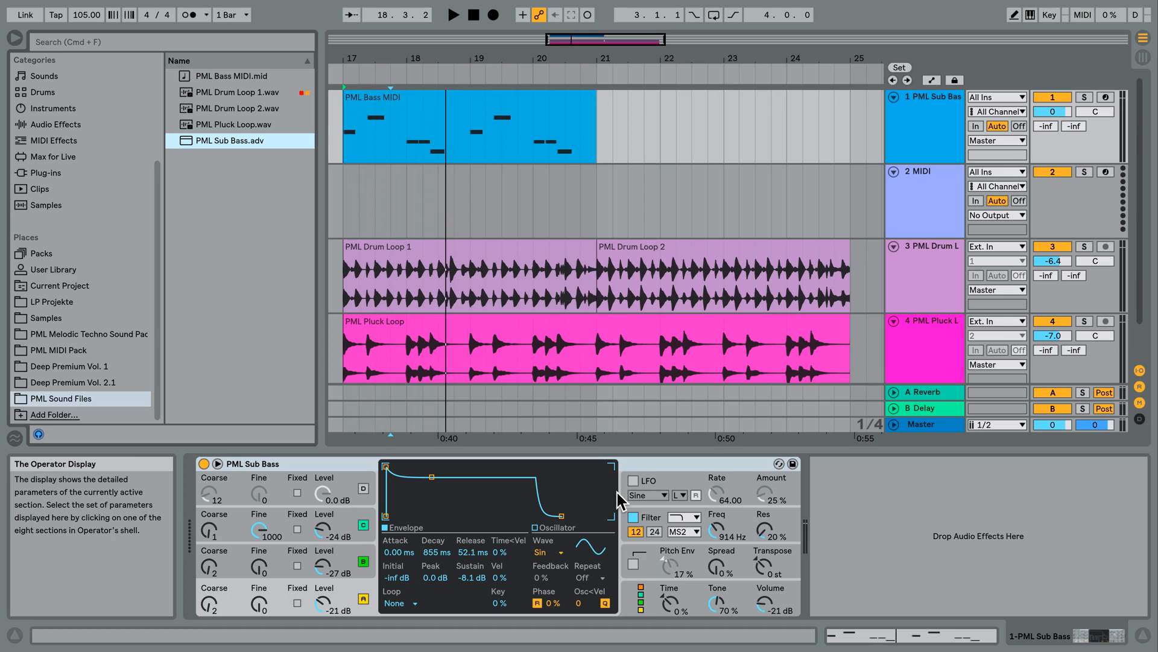
key("space")
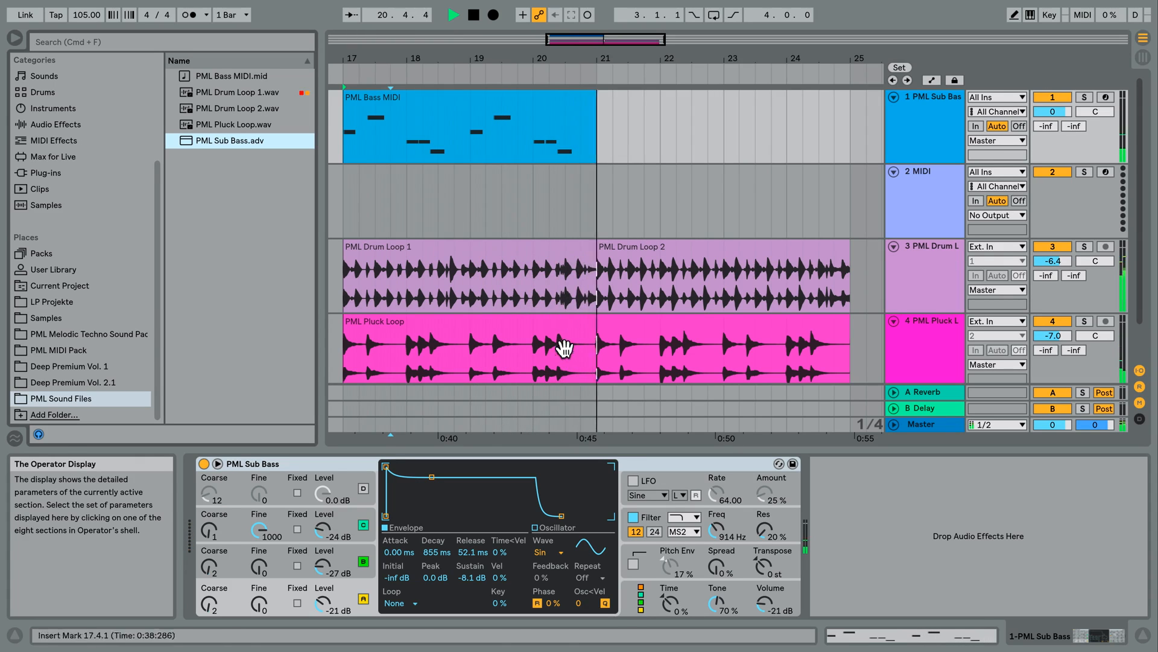
key("space")
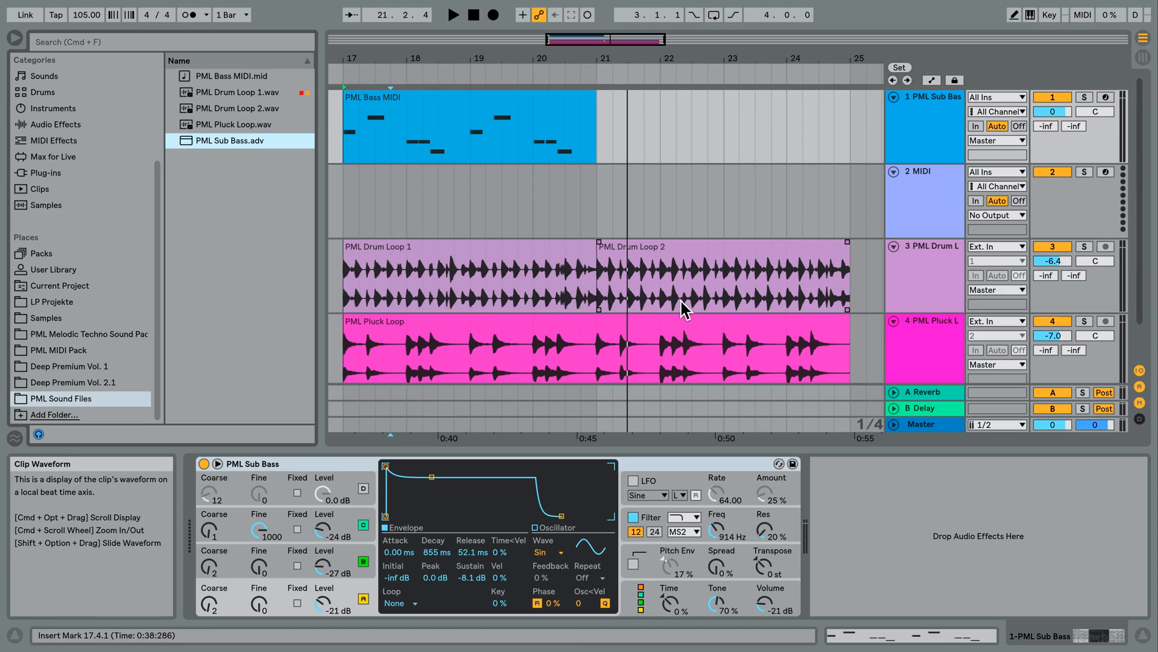
Check the track levels in the Session View mixer, return to the Arrangement and set the PML Sub Bass track's volume to -4 dB, auditioning it.
left_click(1142, 59)
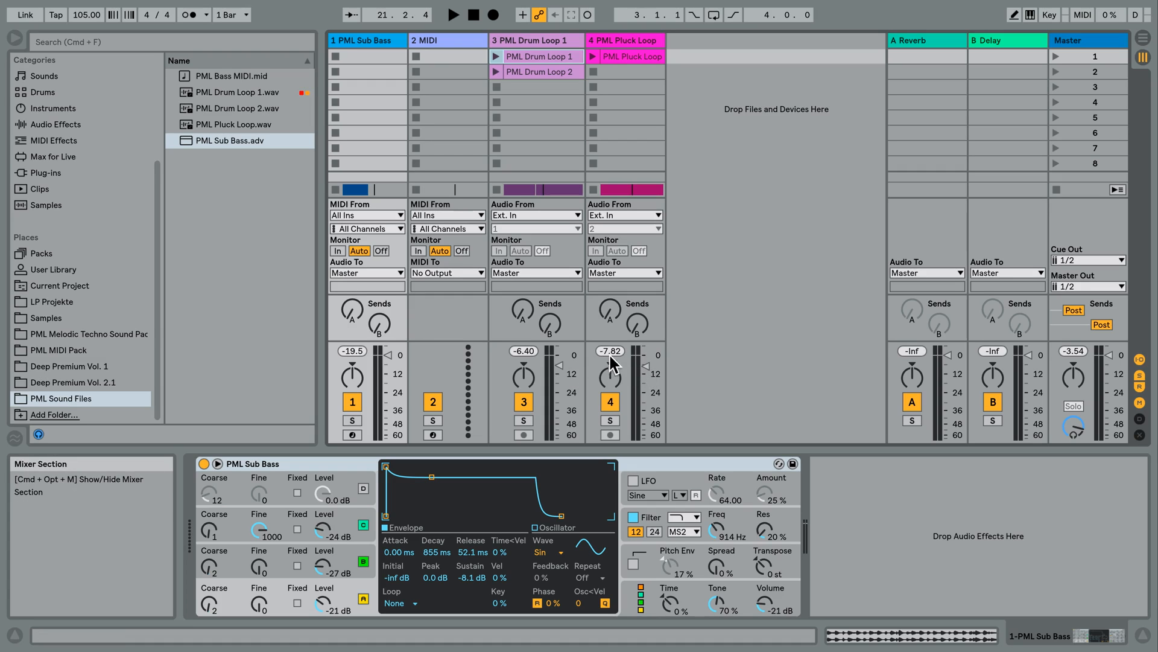
left_click(1144, 39)
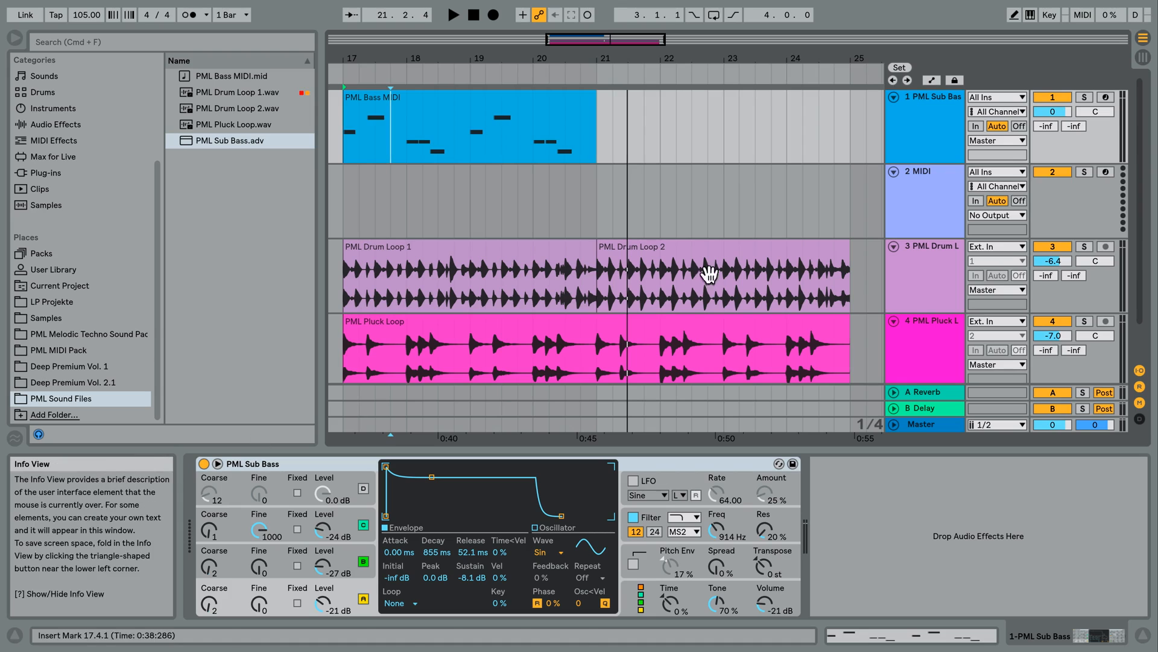
left_click_drag(1058, 108, 1058, 118)
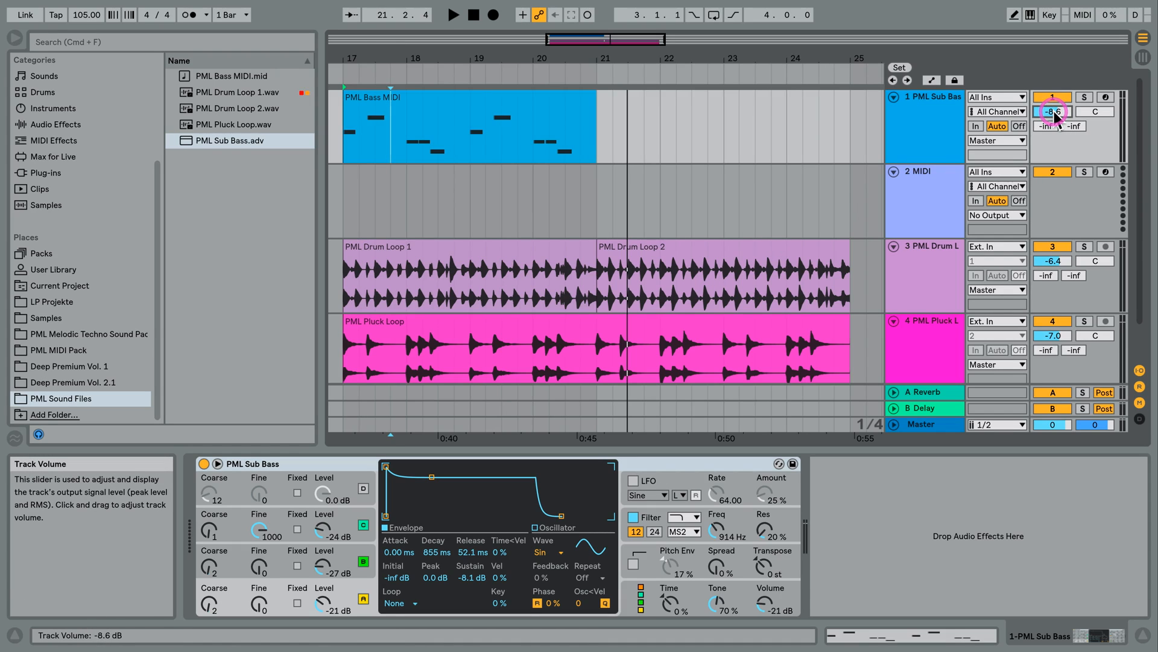
key("space")
left_click_drag(1059, 109, 1059, 98)
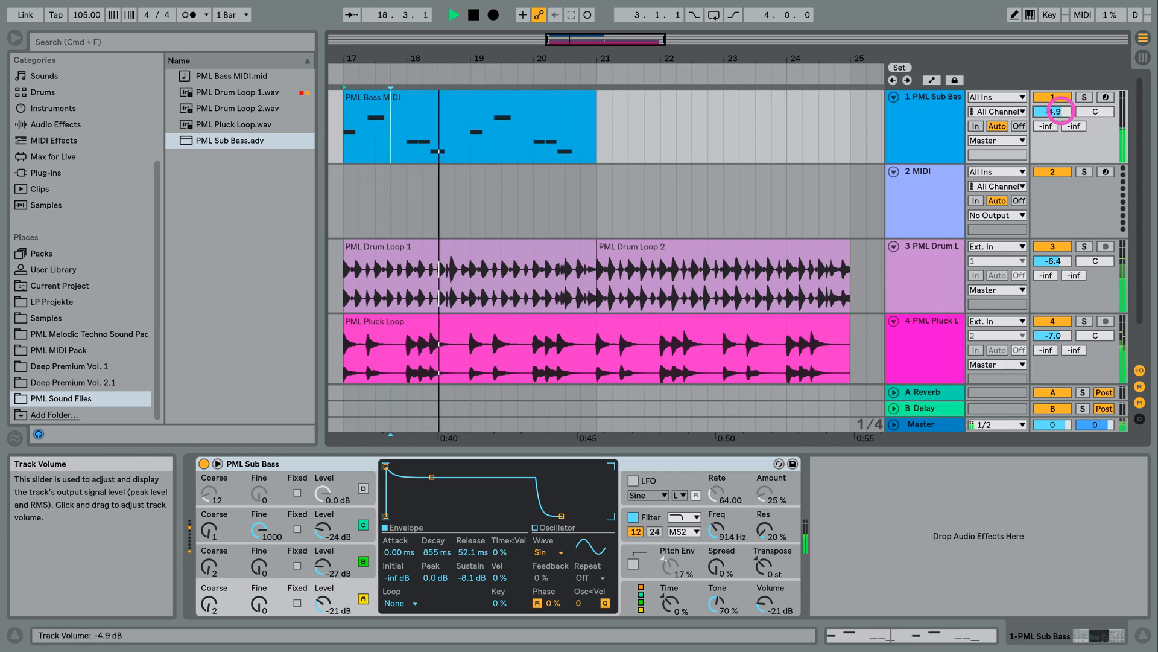
key("space")
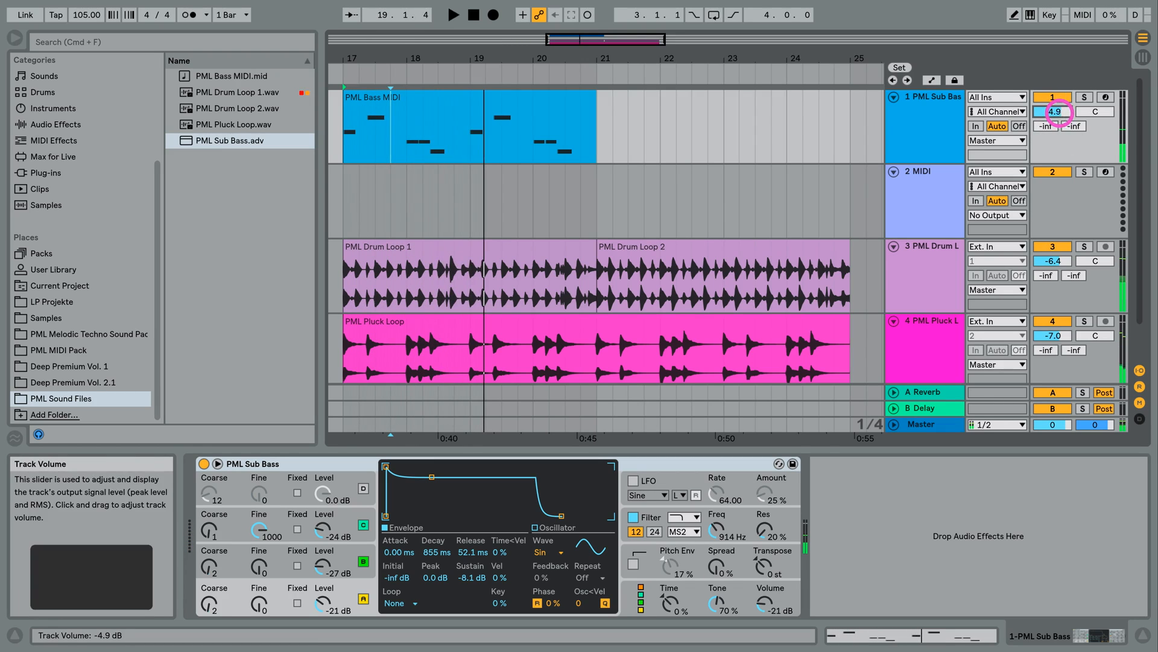
type("-")
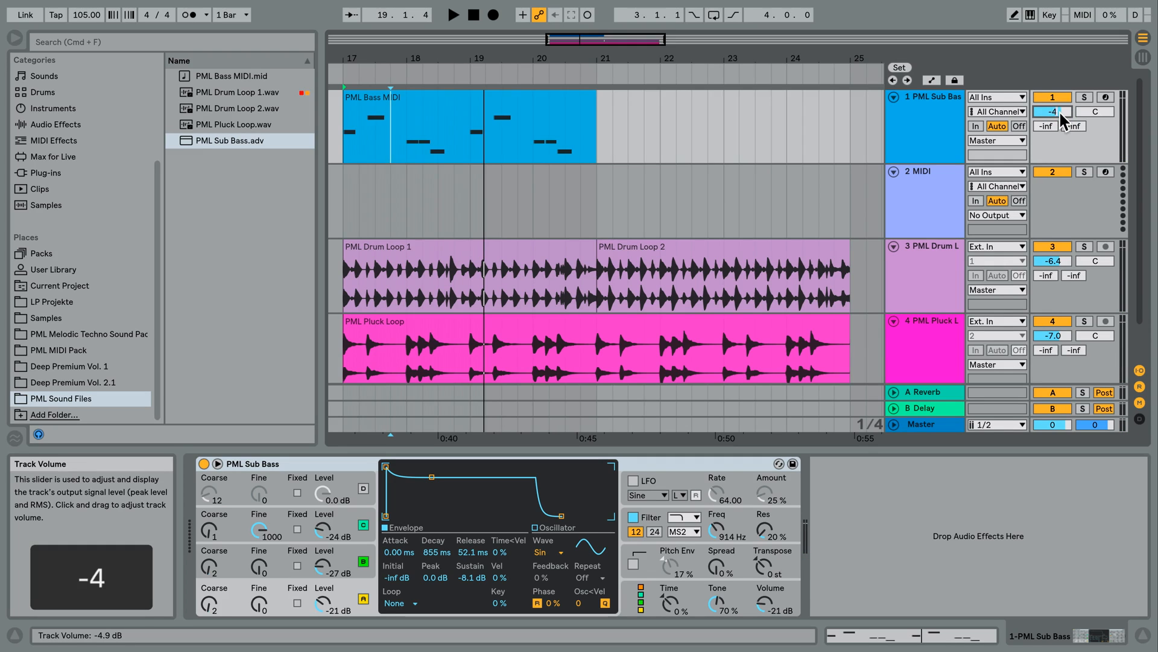
key("space")
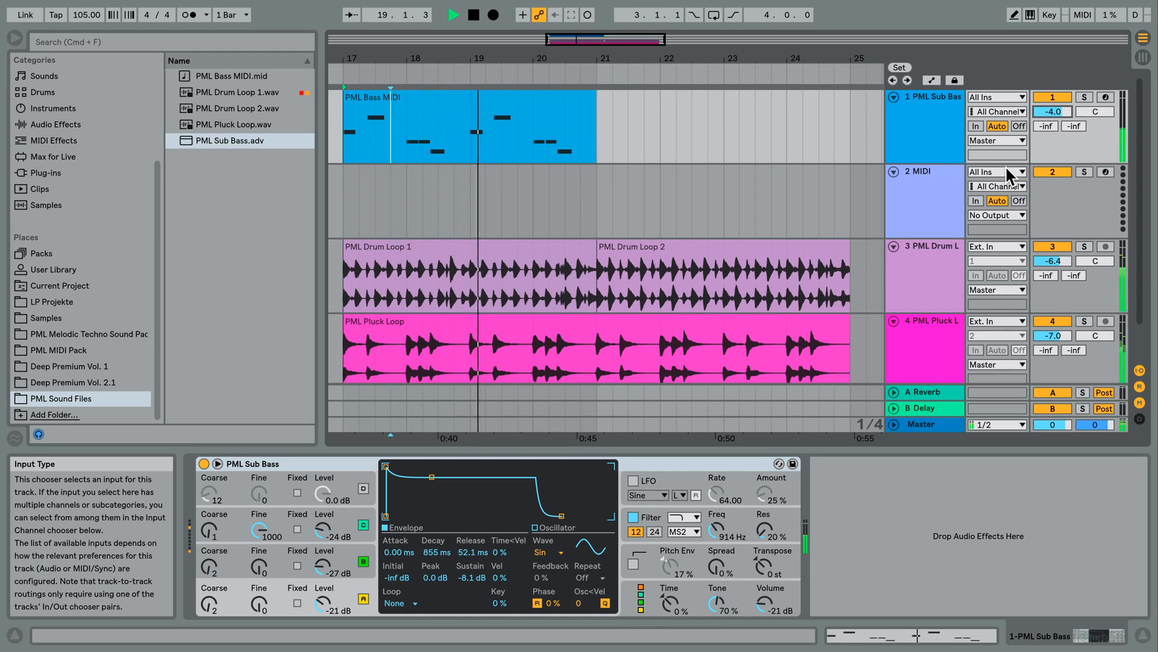
key("space")
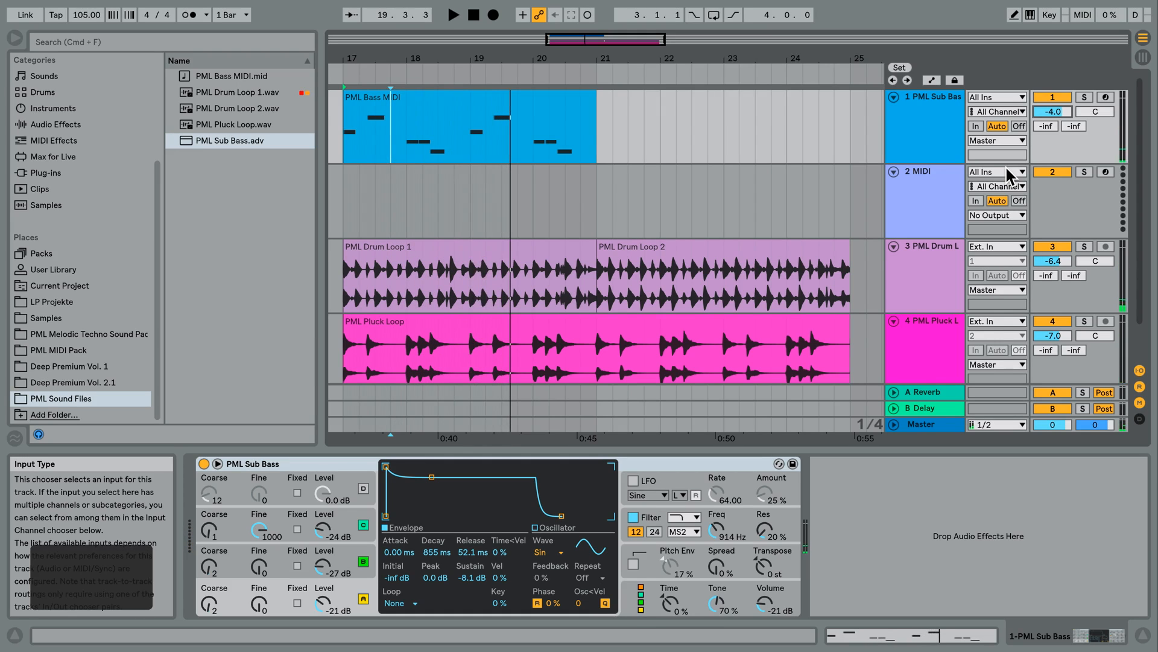
Mute the PML Sub Bass and PML Pluck Loop tracks in turn while listening to playback, and reactivate both.
left_click(1059, 96)
key("space")
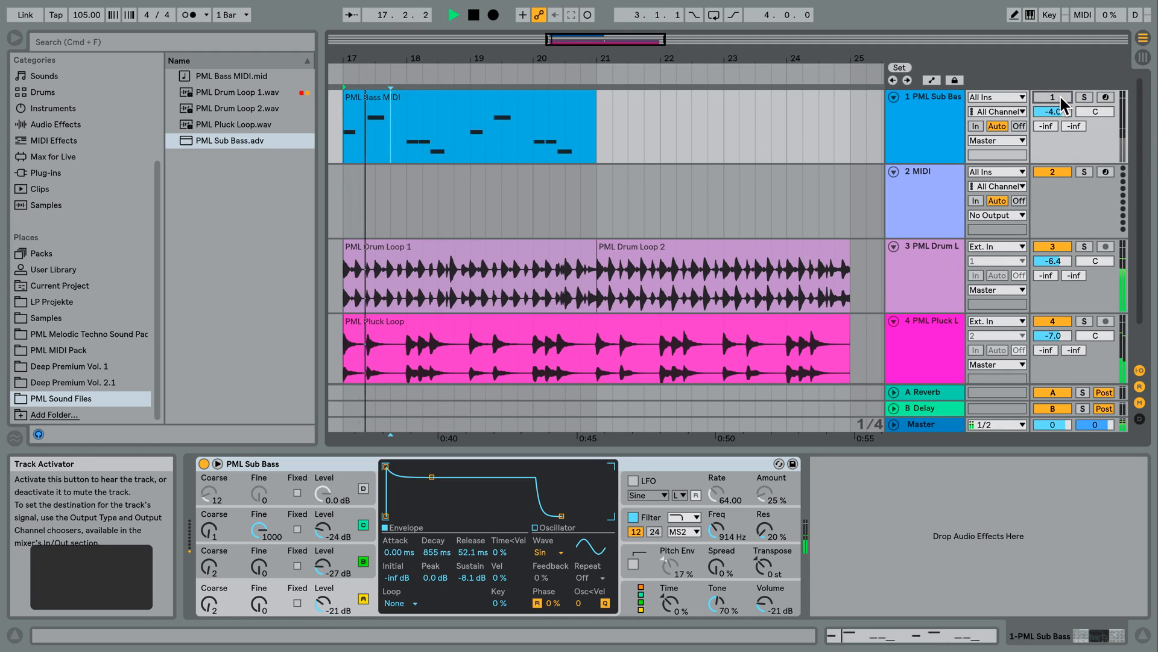
key("space")
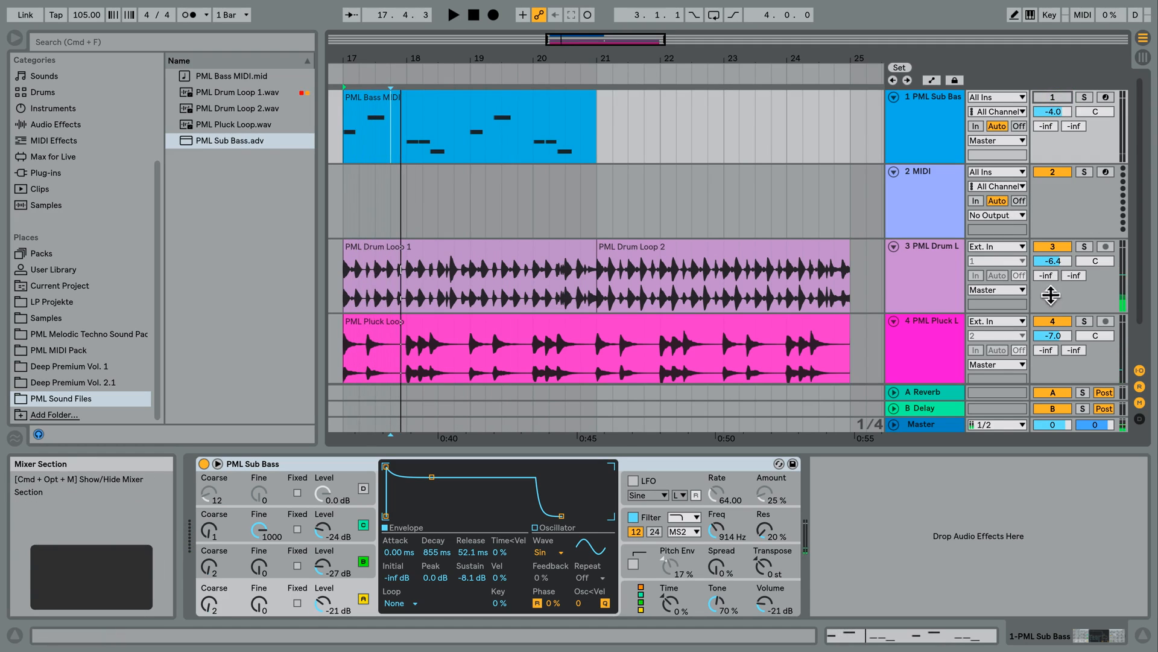
left_click(1051, 321)
key("space")
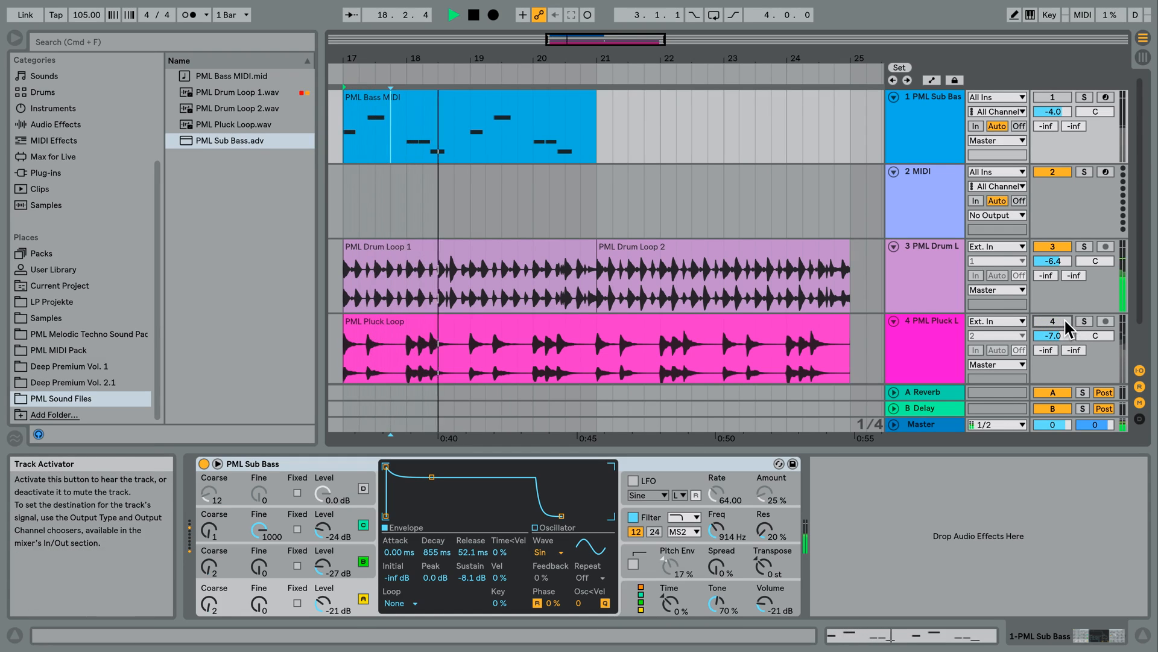
key("space")
left_click(1064, 321)
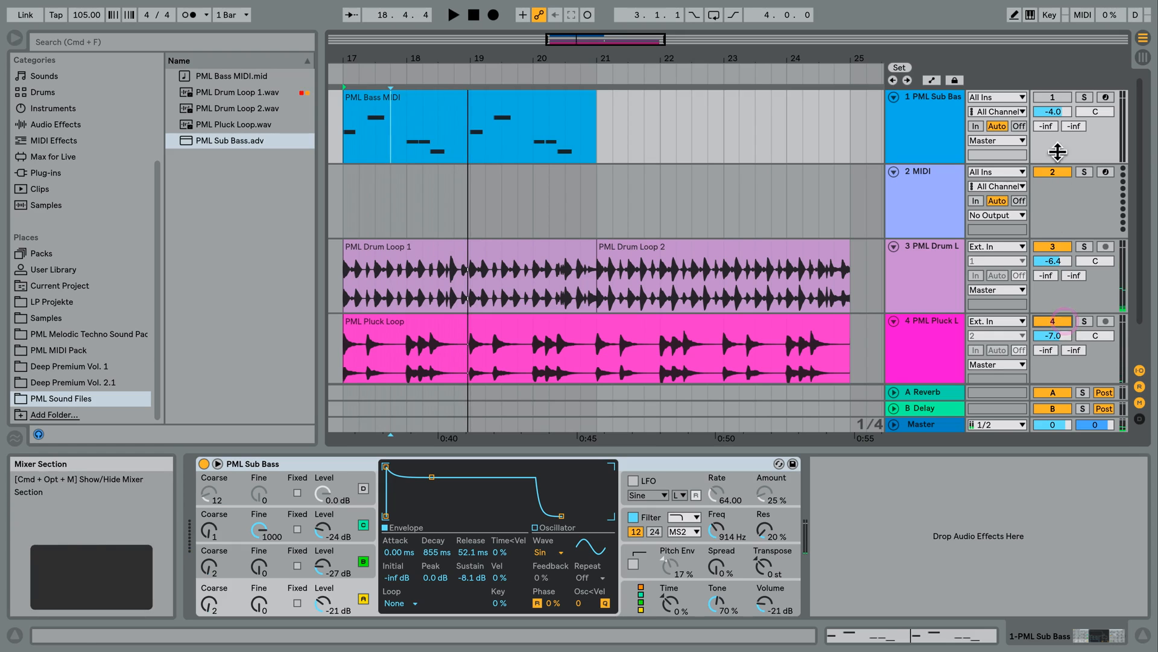
left_click(1053, 98)
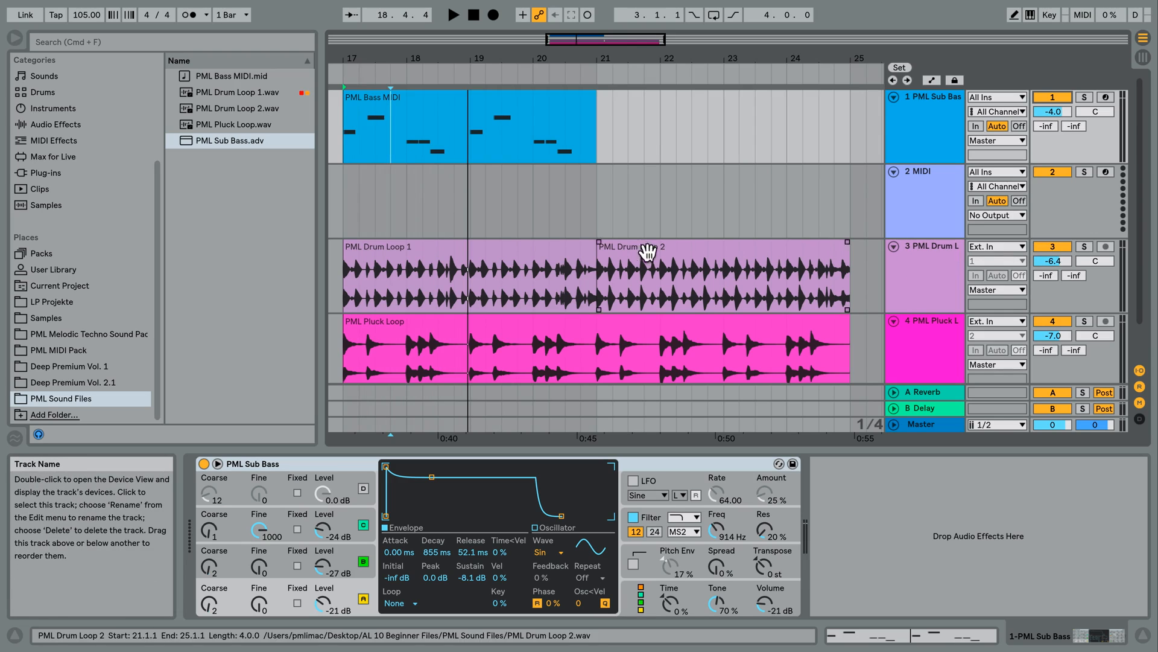
Play the arrangement and solo and unsolo the PML Drum Loop track twice to hear the drums alone and with everything else.
key("space")
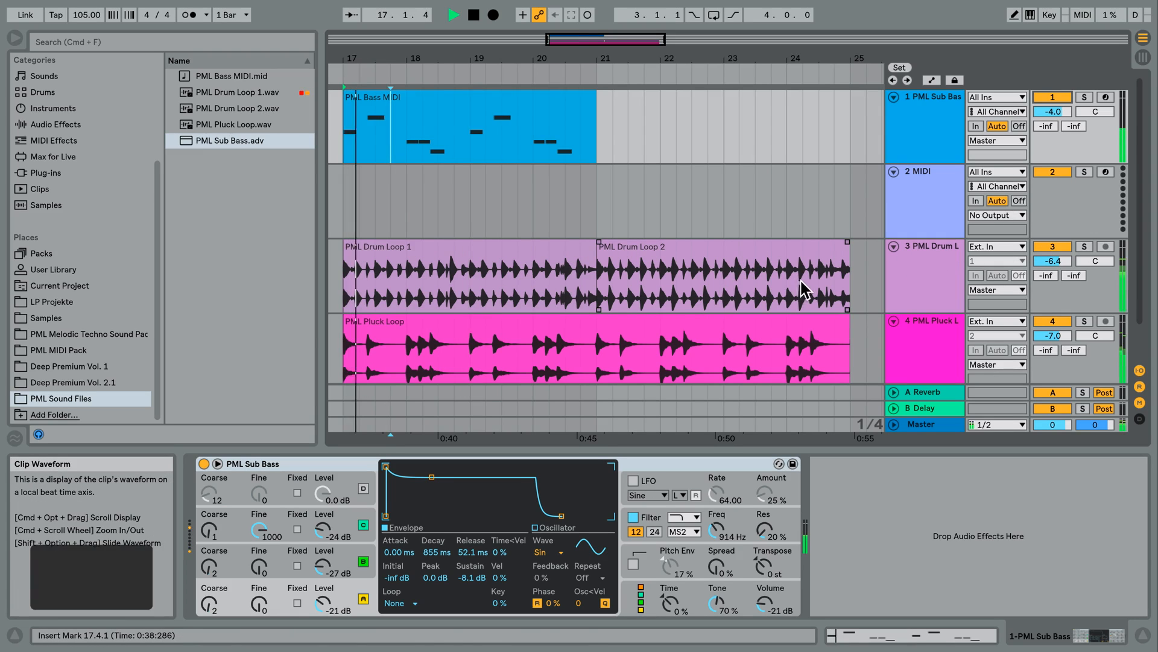
left_click(1086, 247)
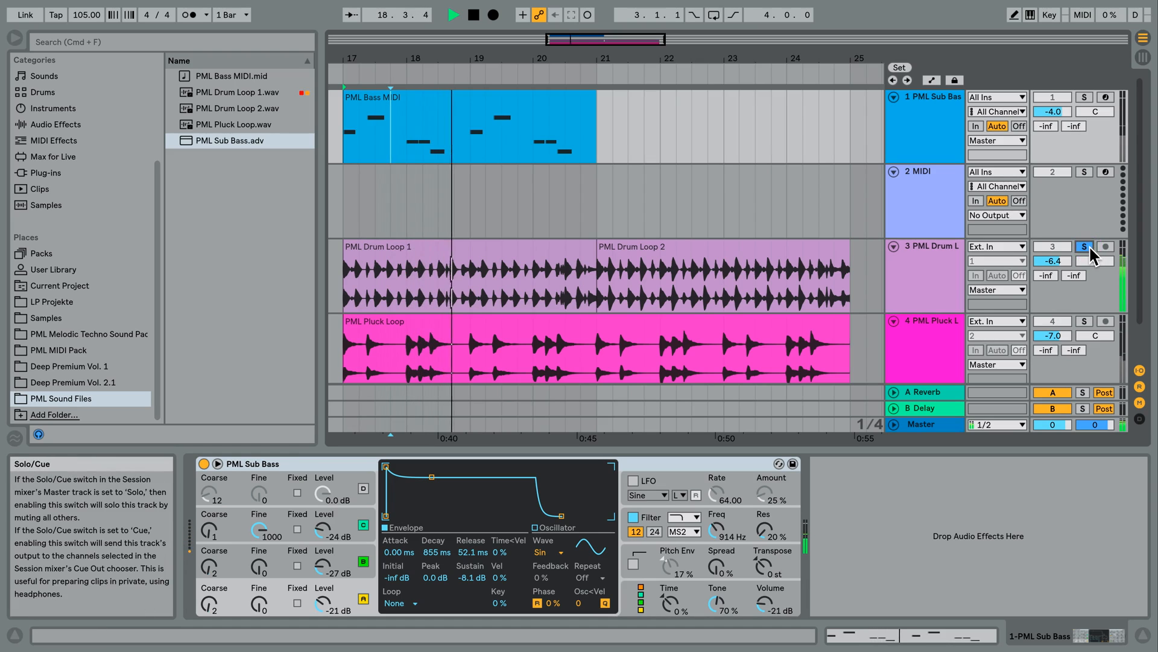
left_click(1086, 247)
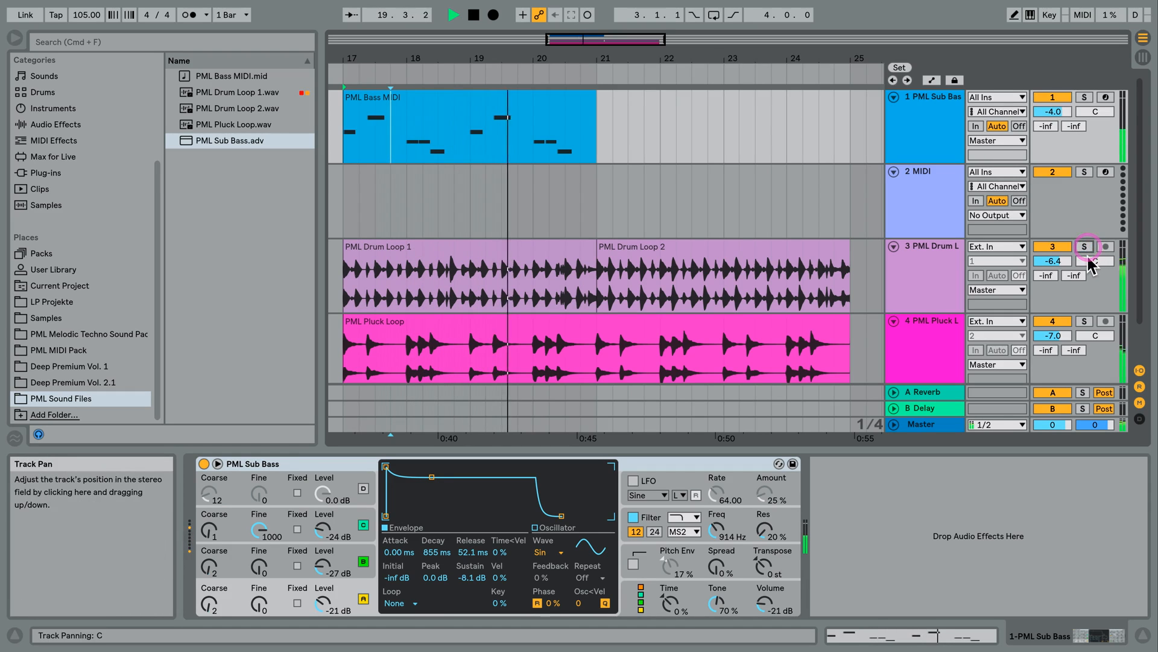
key("space")
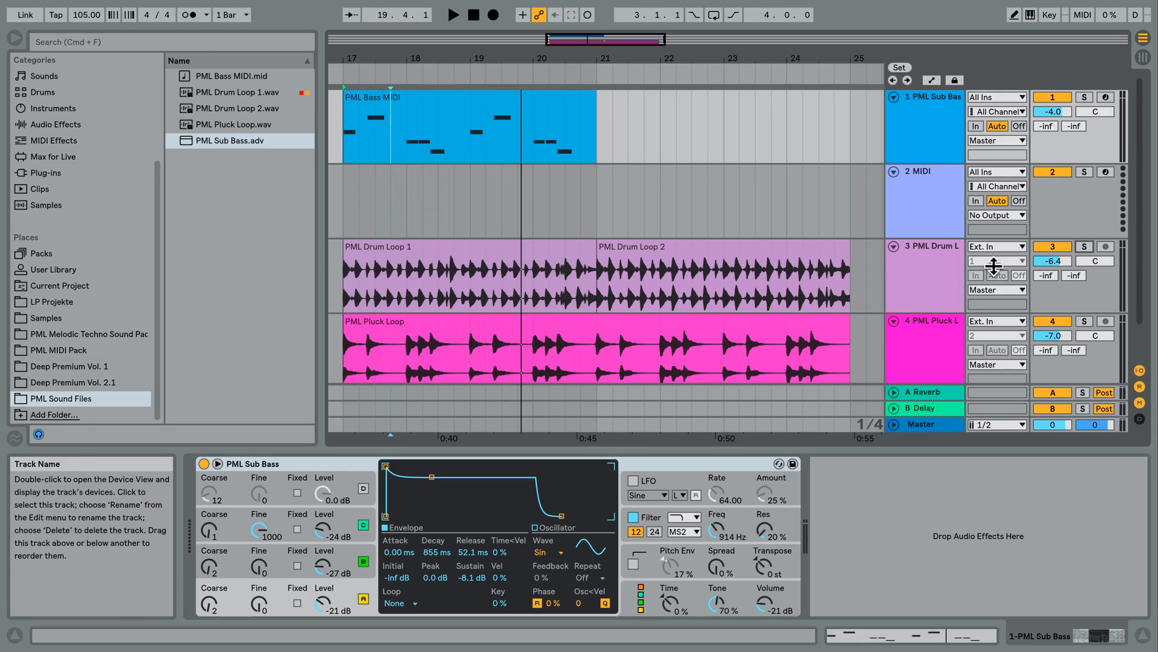
left_click(1086, 248)
key("space")
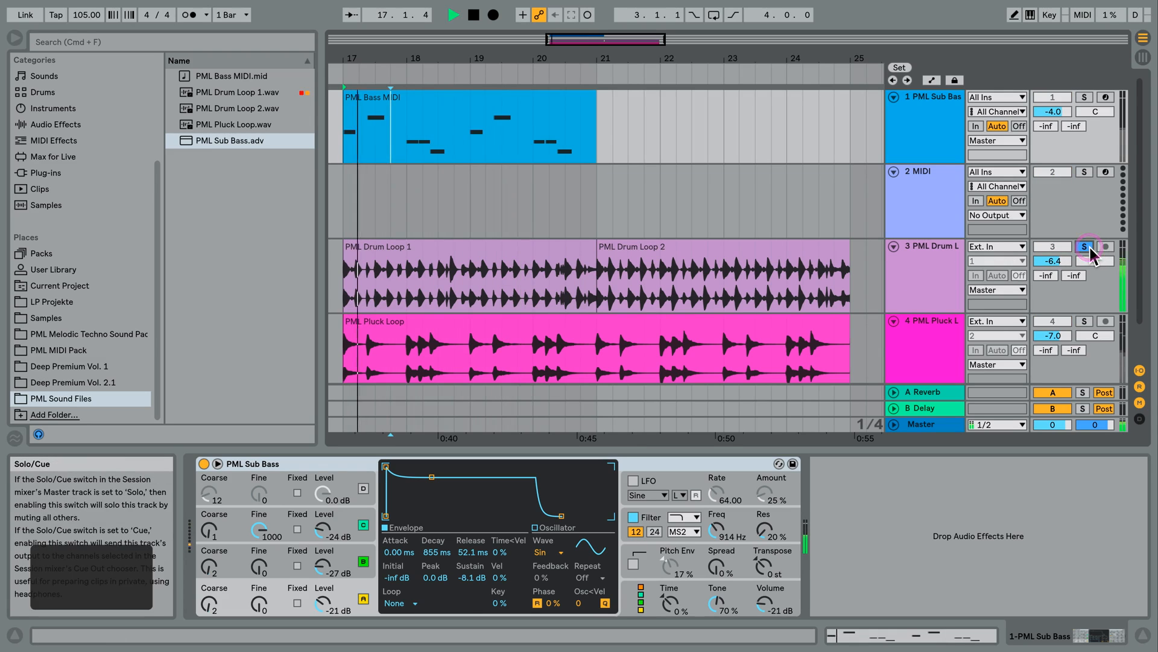
left_click(1084, 247)
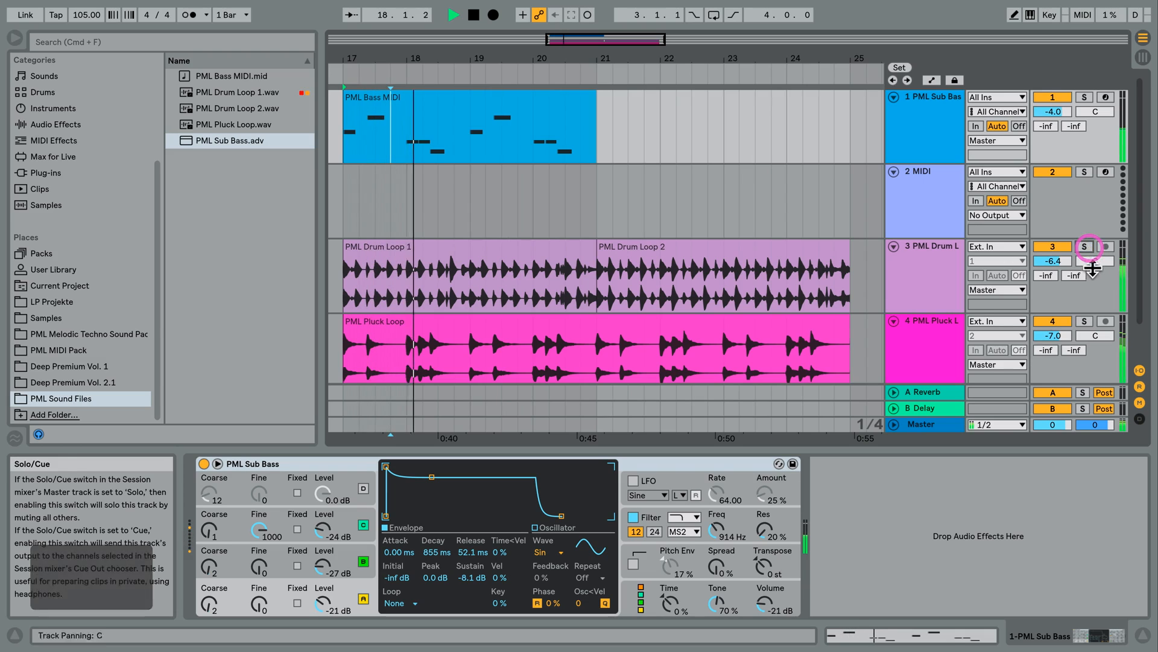